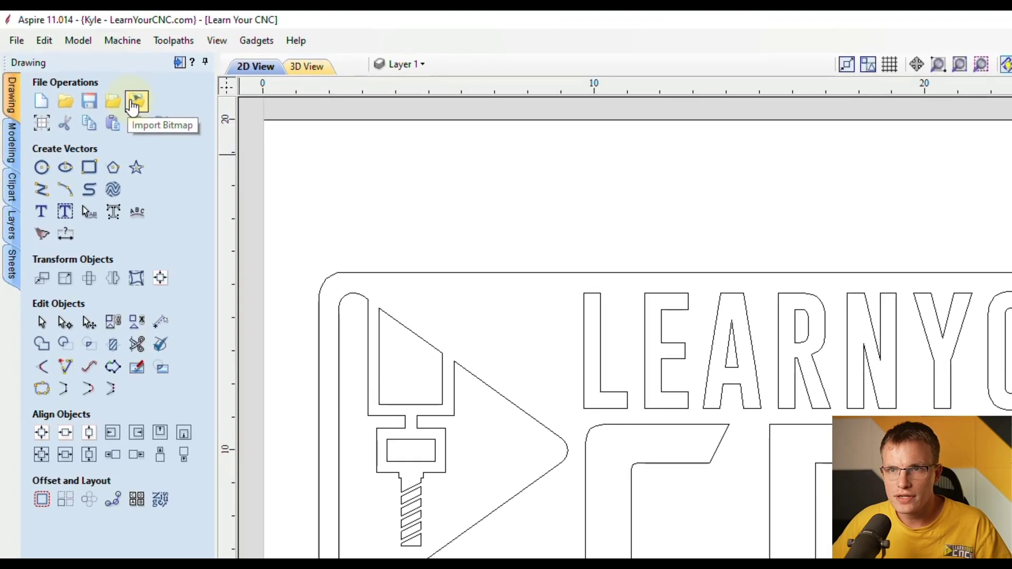
Import Learn_Your_CNC_logo.png from Operation Example's 4_Bitmap Files folder onto the sign drawing.
click(131, 102)
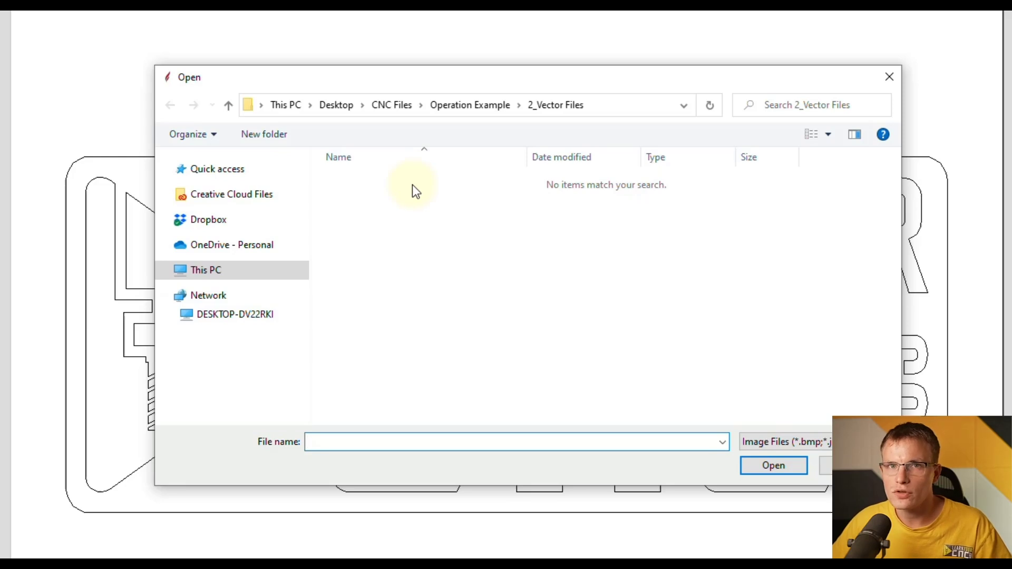
click(471, 106)
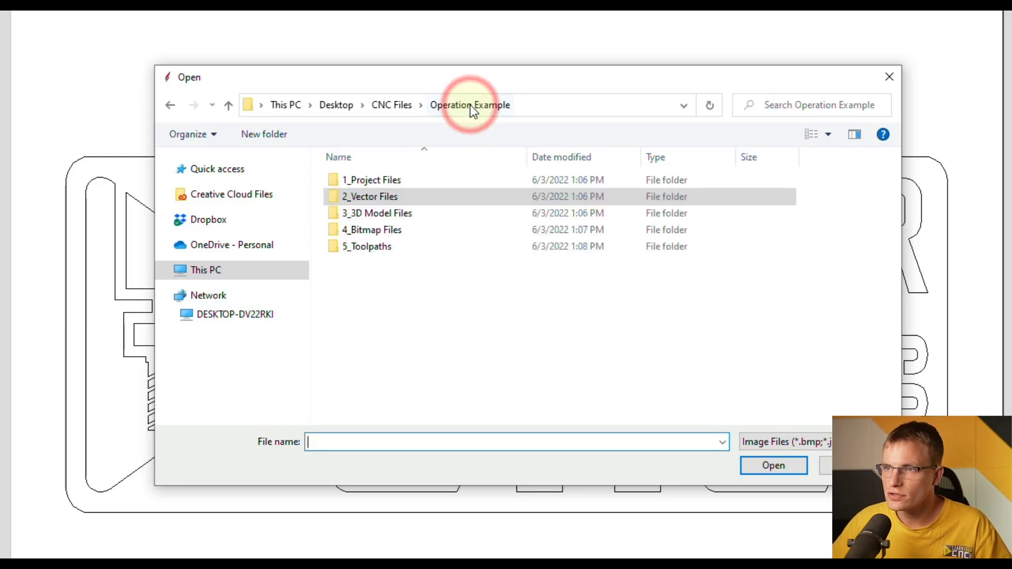
double_click(379, 233)
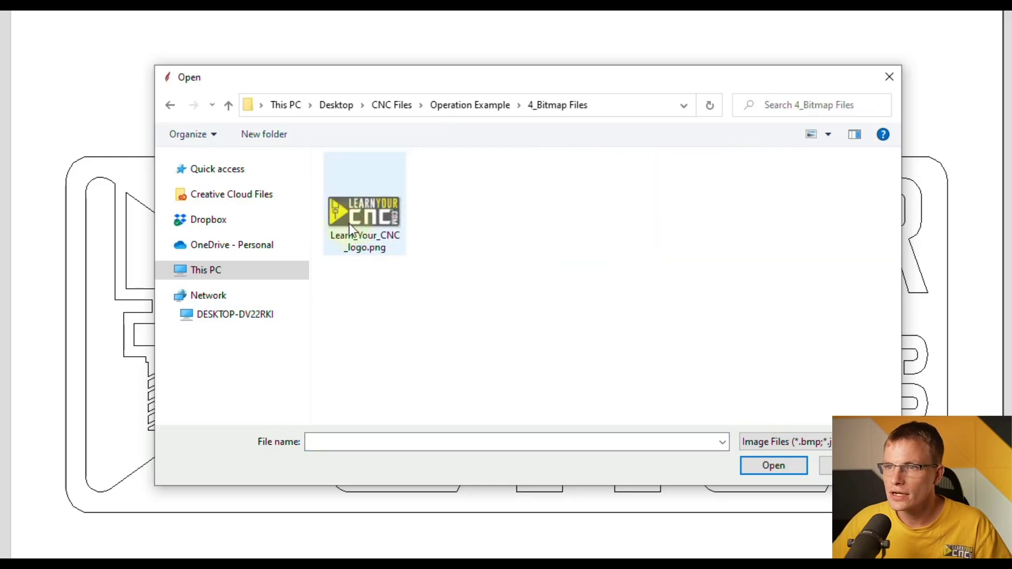
click(350, 218)
click(771, 466)
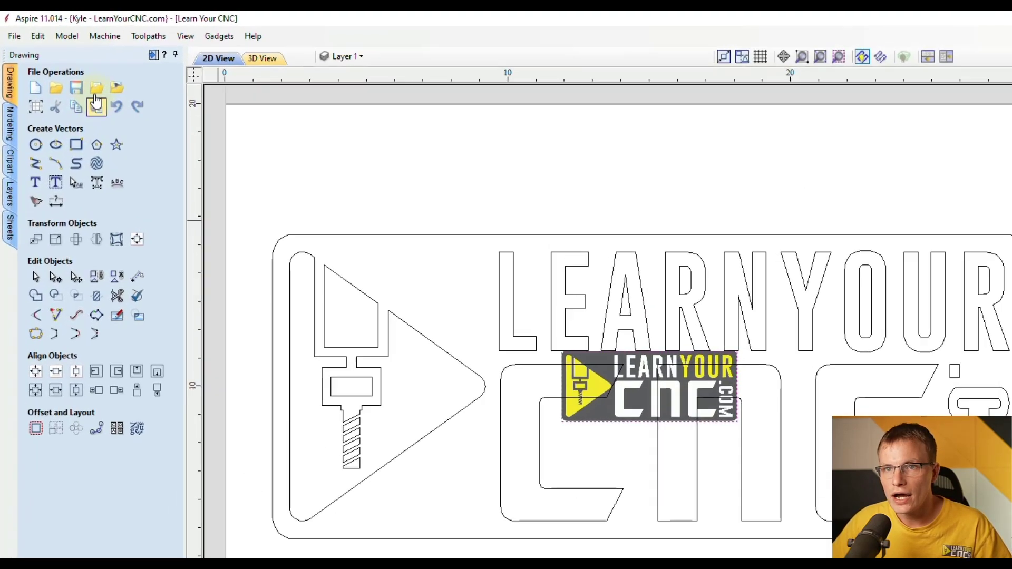
click(111, 103)
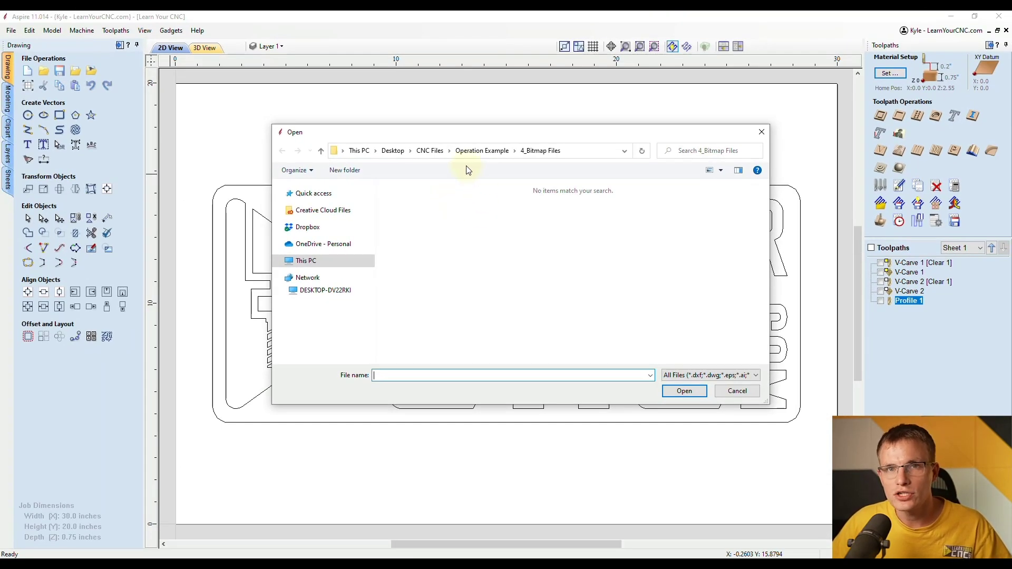
click(736, 391)
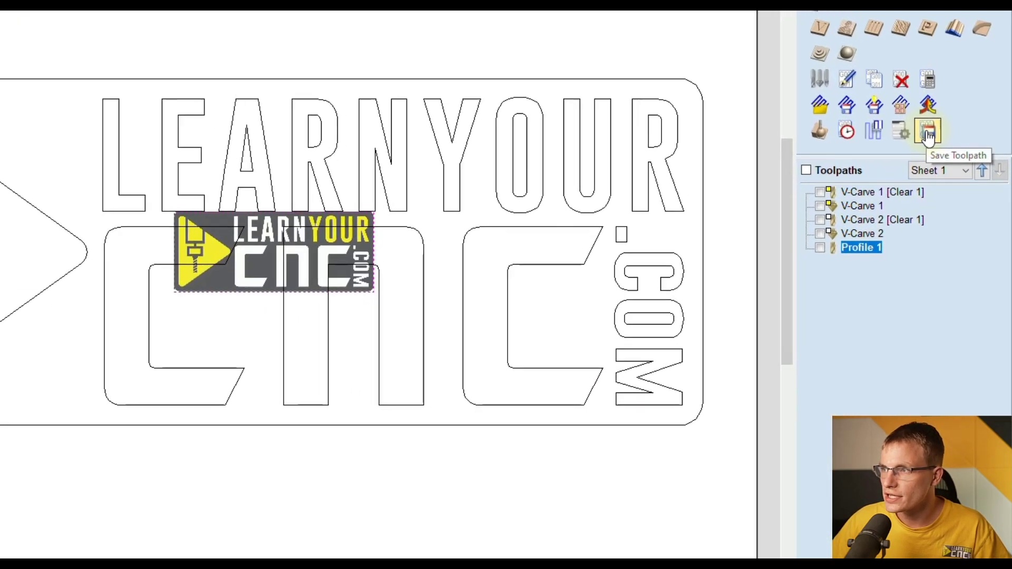
click(950, 212)
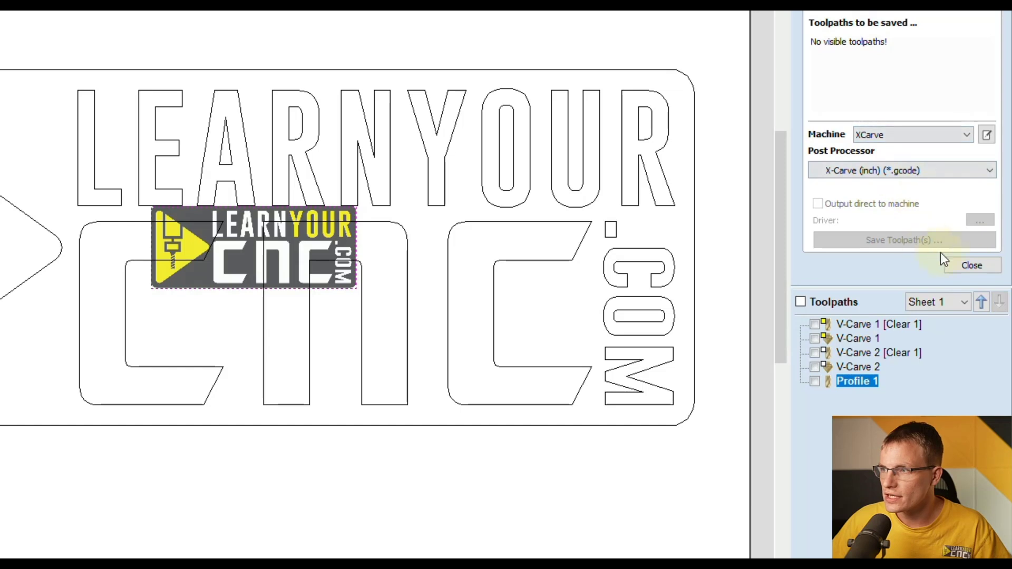
Show all toolpaths, cancel the gcode Save As dialog unsaved, then hide all toolpaths again.
click(800, 301)
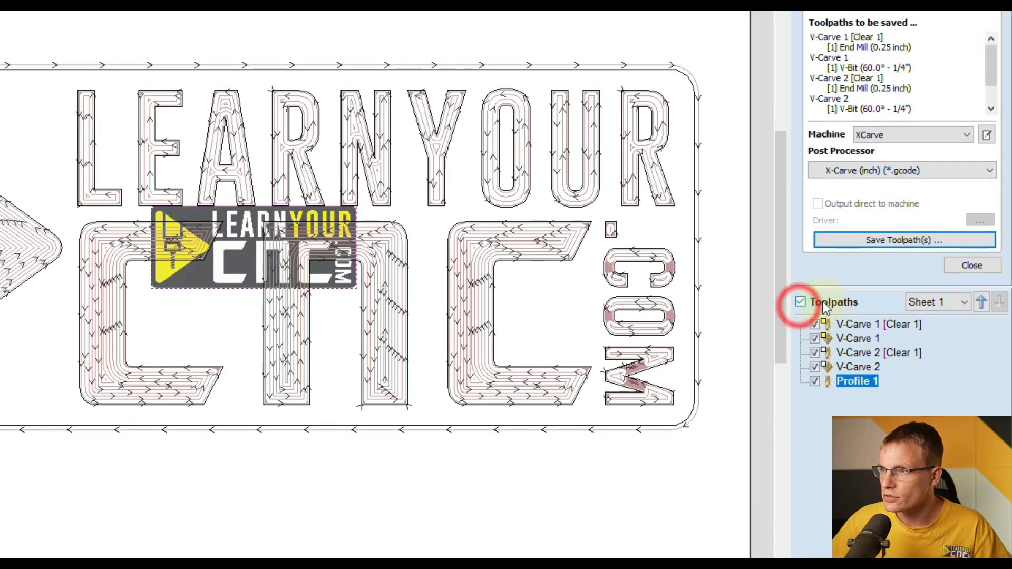
click(929, 240)
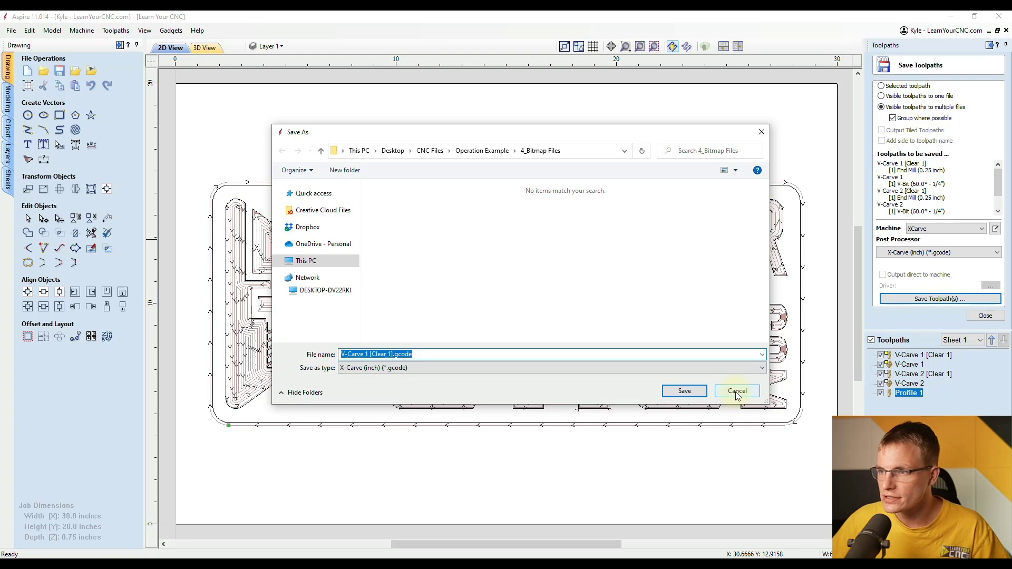
click(736, 393)
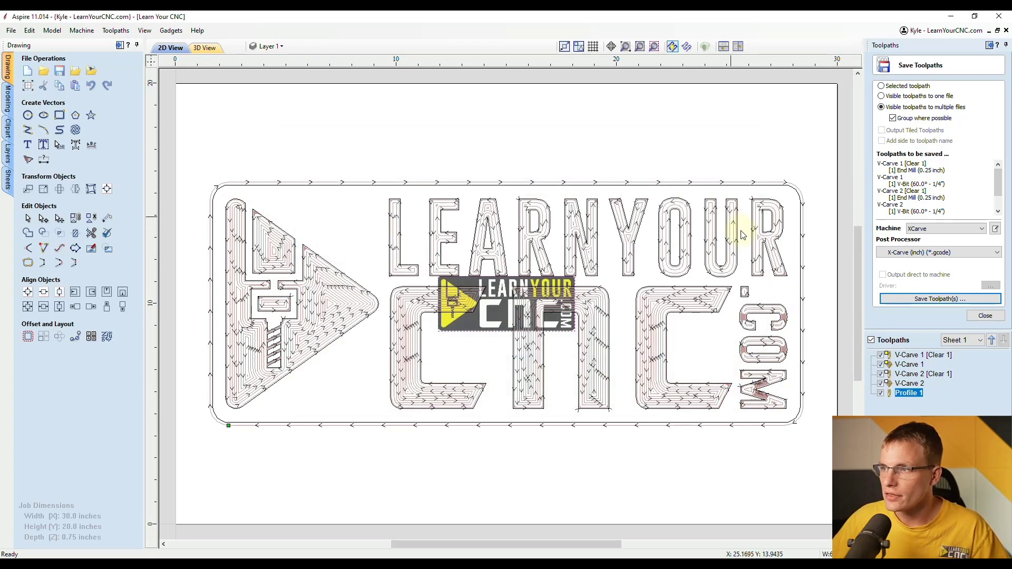
click(871, 340)
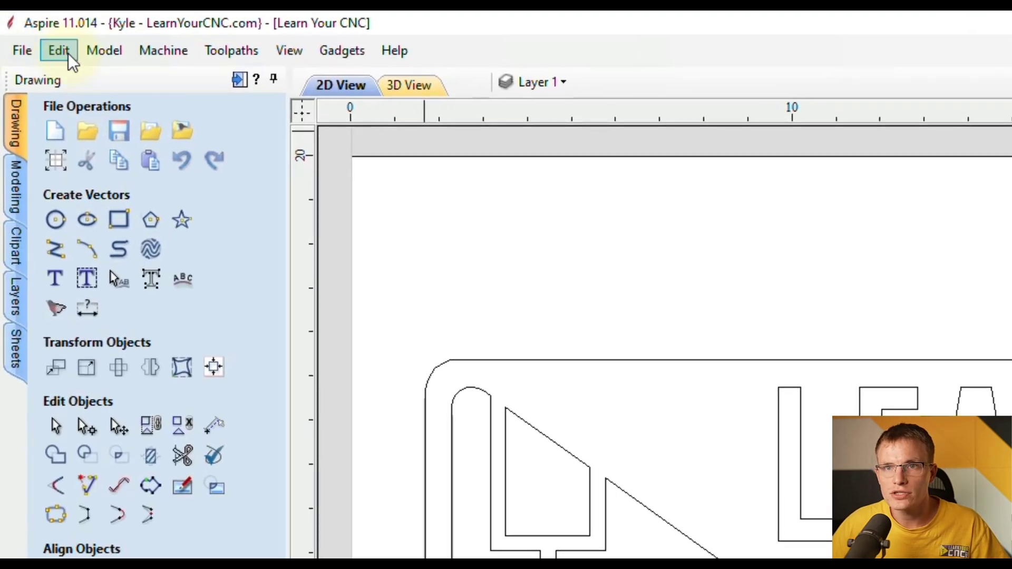
In Edit > Options, change File Dialog Default from Global to Operation and confirm.
click(32, 31)
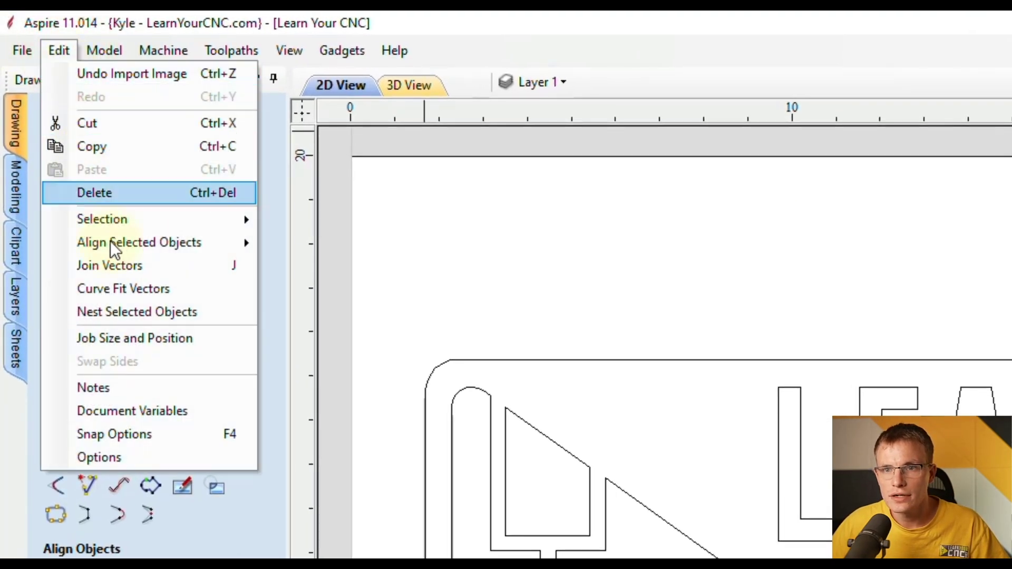
click(113, 458)
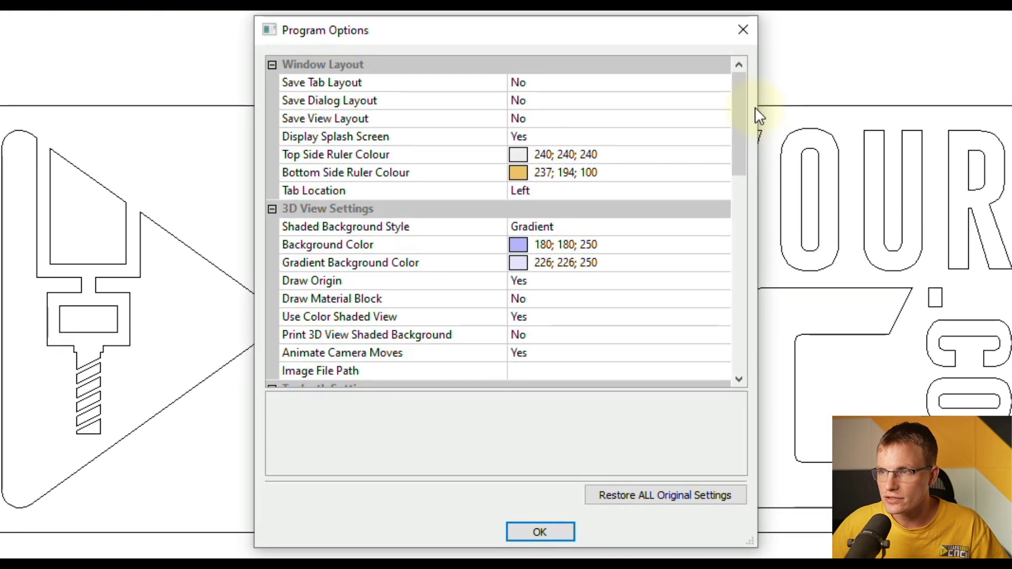
drag(743, 93, 734, 297)
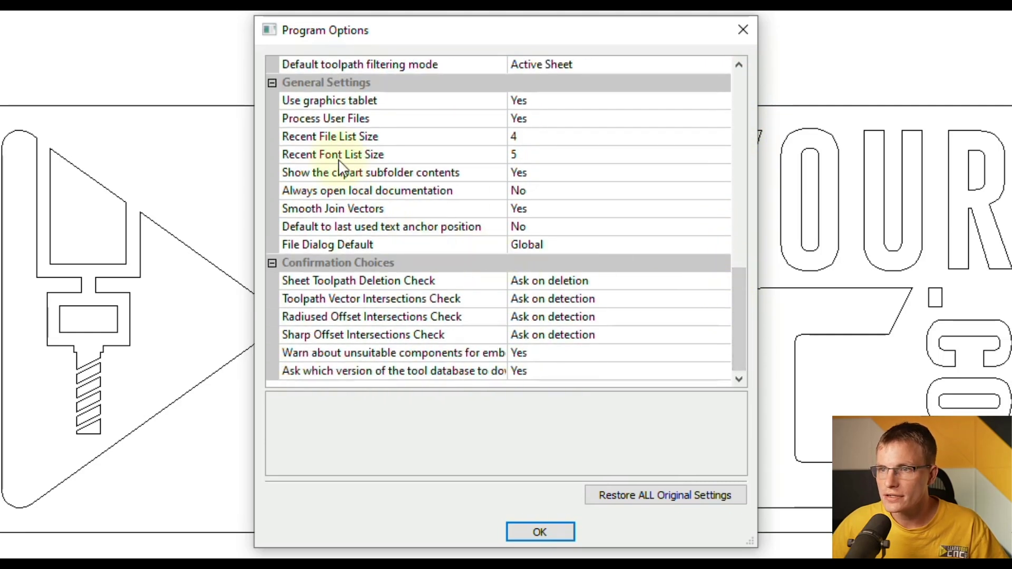
click(295, 247)
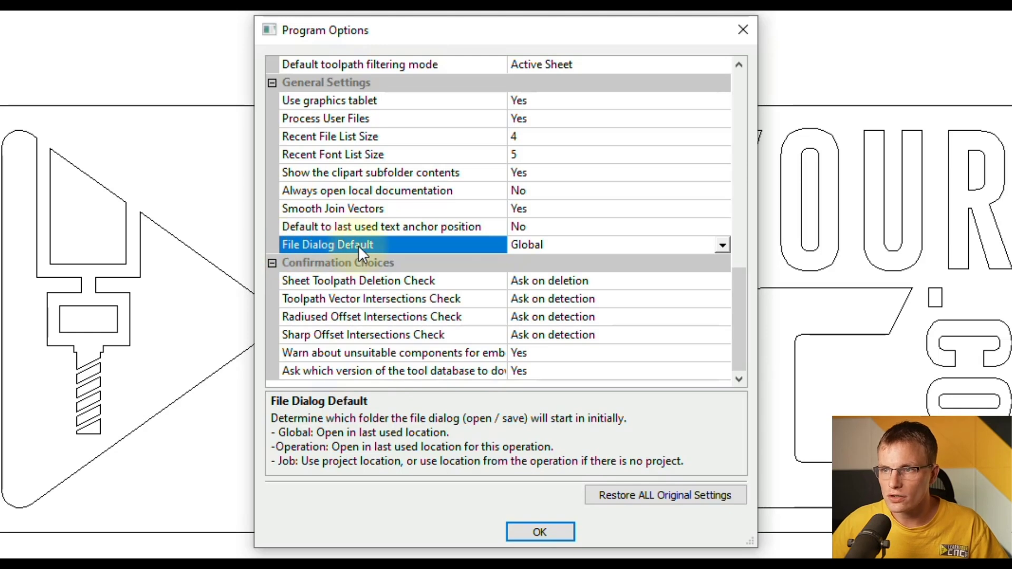
click(548, 247)
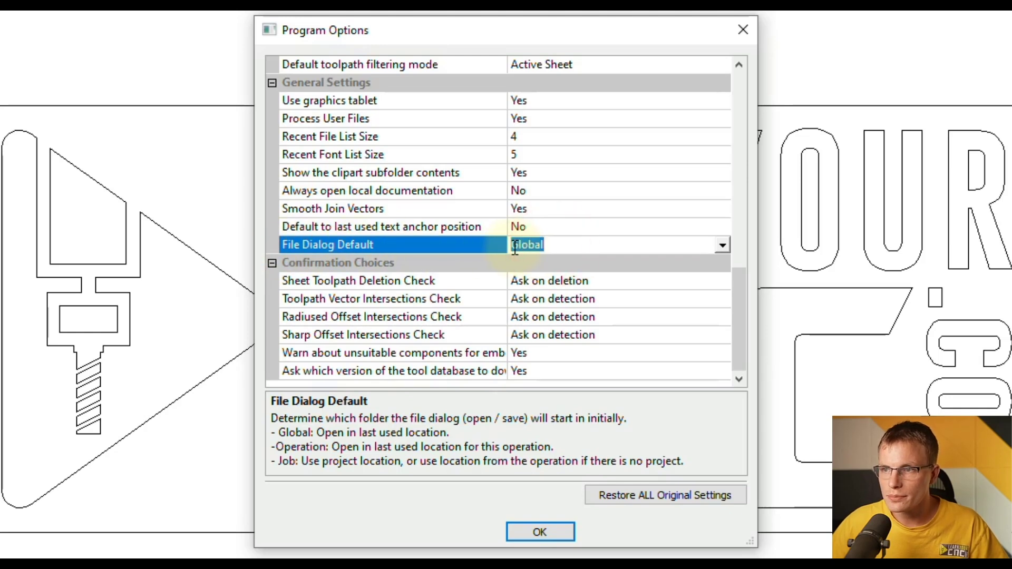
click(564, 245)
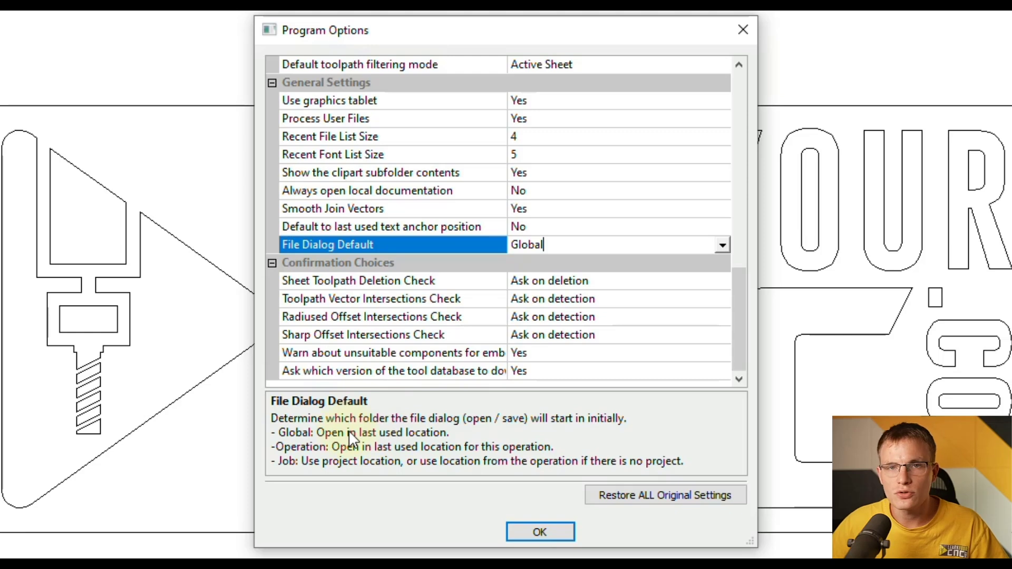
click(722, 245)
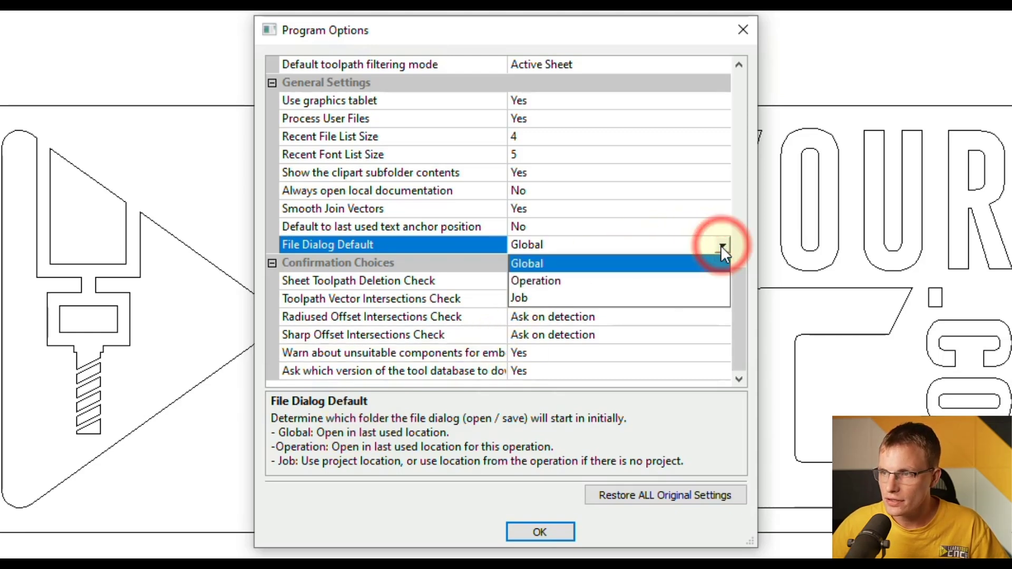
click(560, 284)
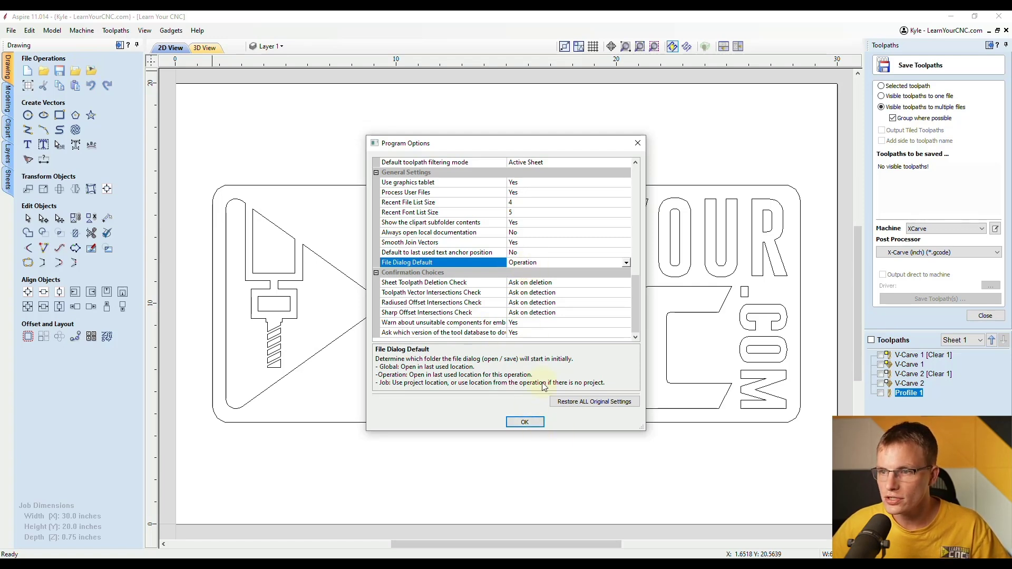
click(525, 423)
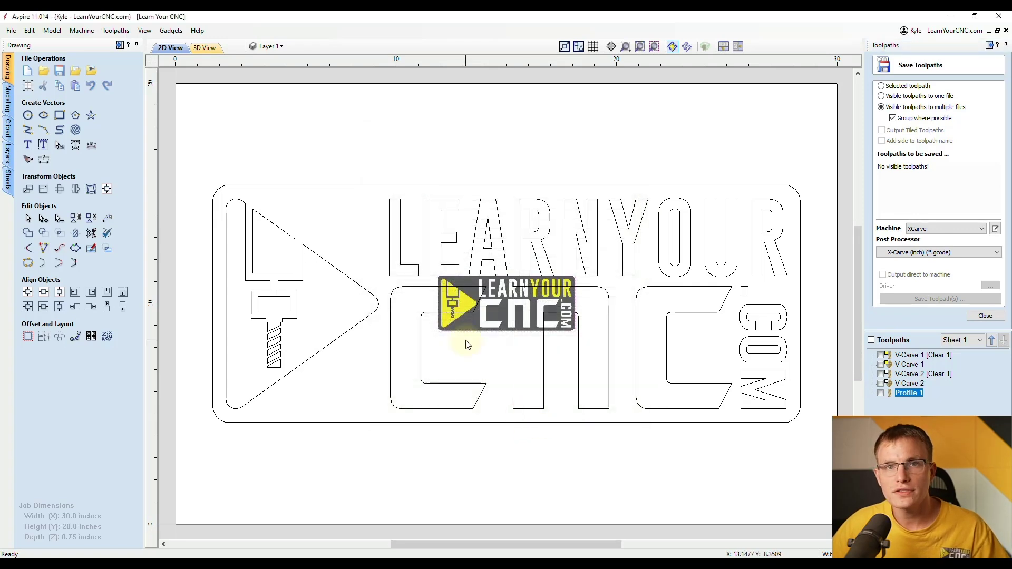
Point out Operation Example's subfolders: 1_Project Files, 2_Vector Files, 3_3D Model Files, 4_Bitmap Files, 5_Toolpaths.
click(248, 522)
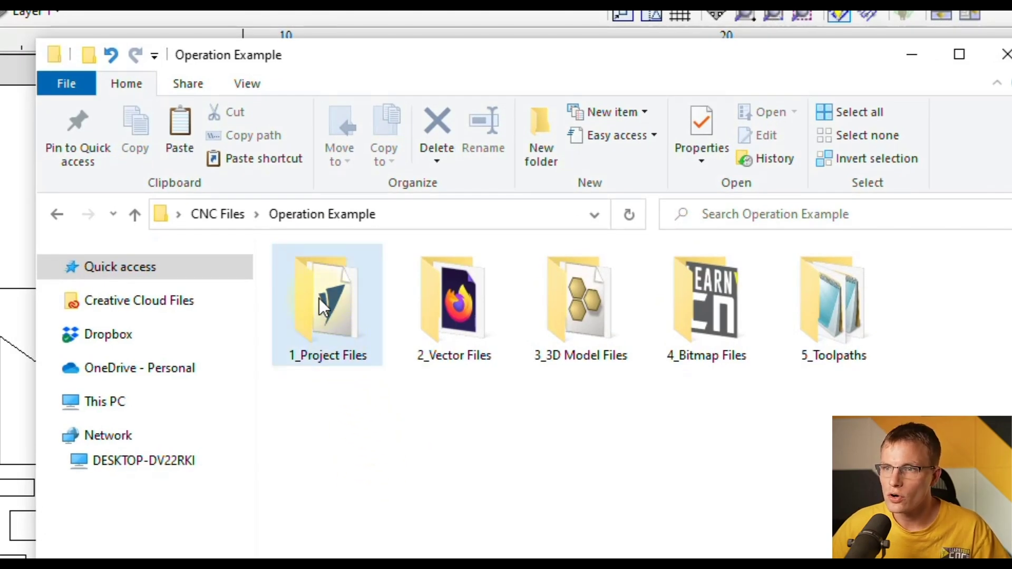
click(324, 321)
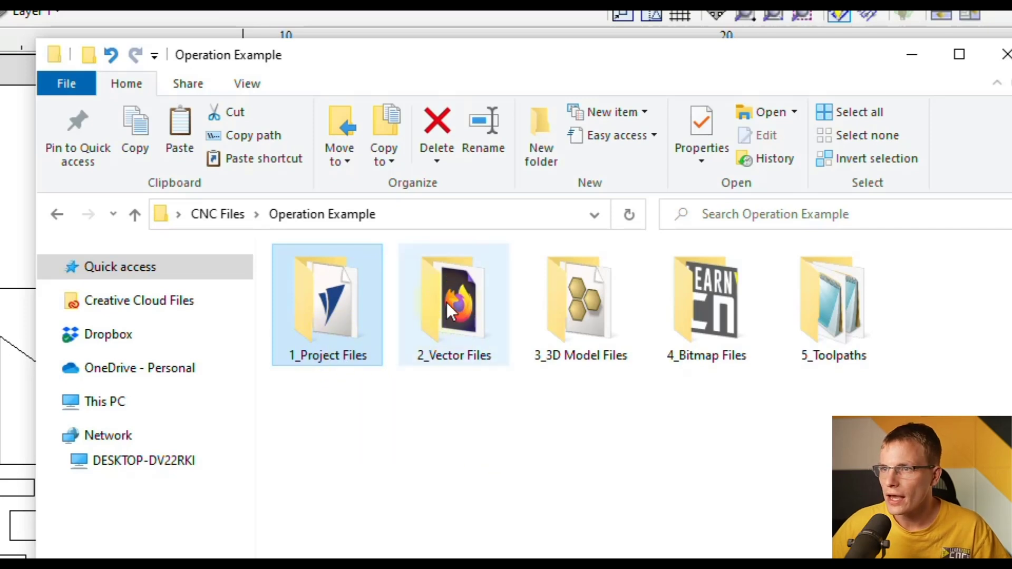
click(453, 317)
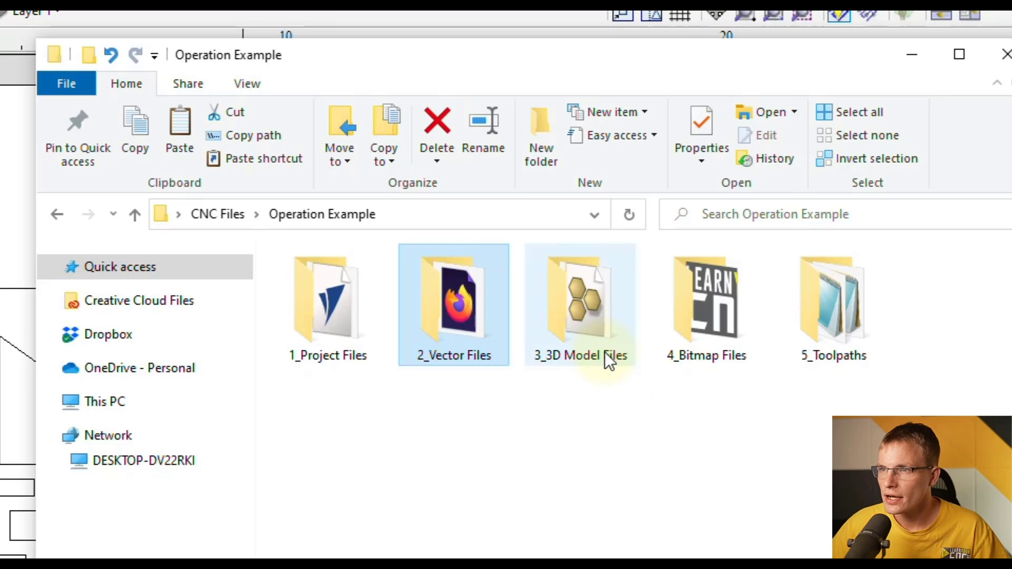
click(590, 342)
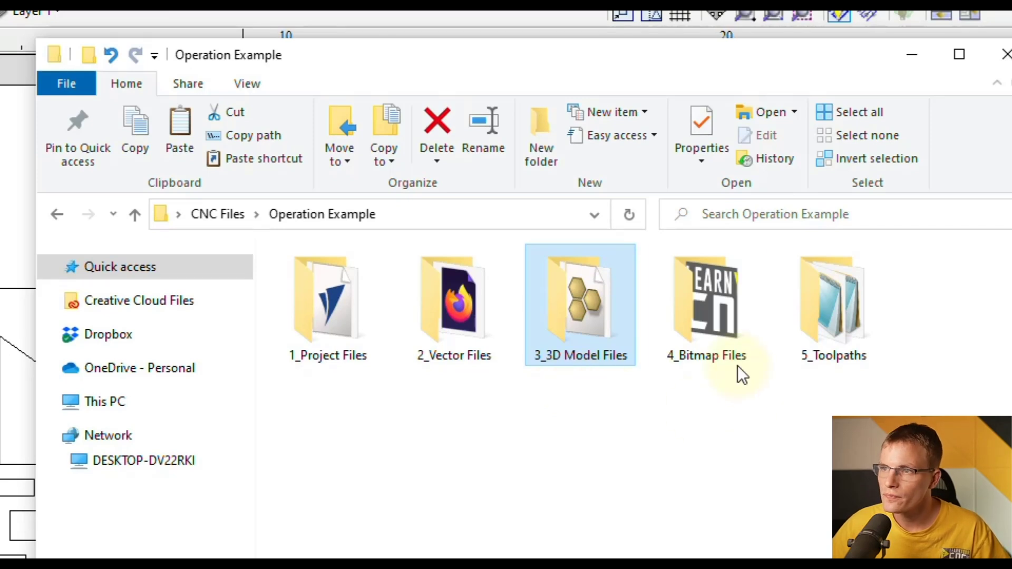
click(698, 308)
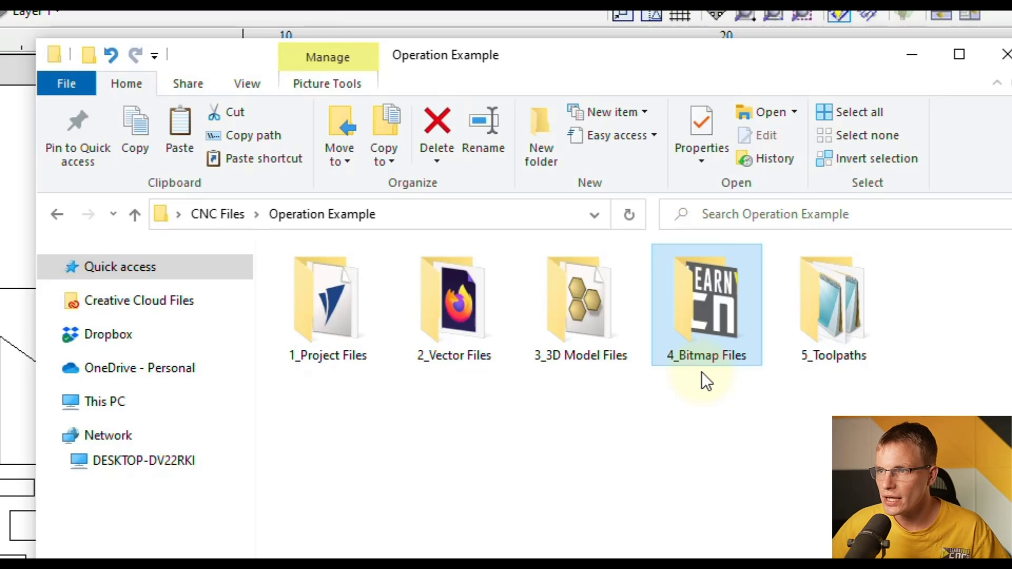
click(817, 337)
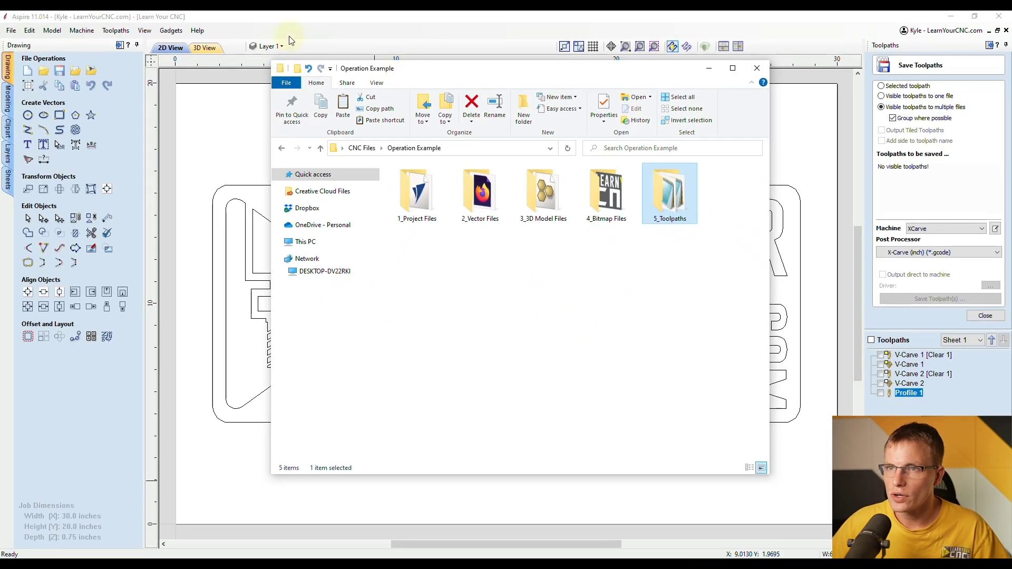
click(271, 23)
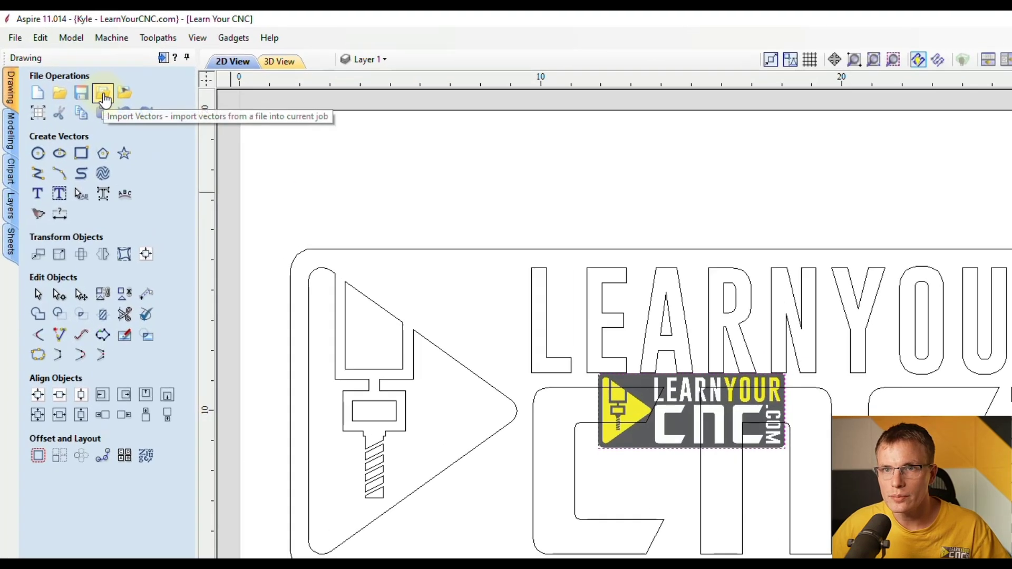
Import Learn Your CNC.svg from Operation Example's 2_Vector Files folder into the job.
click(114, 106)
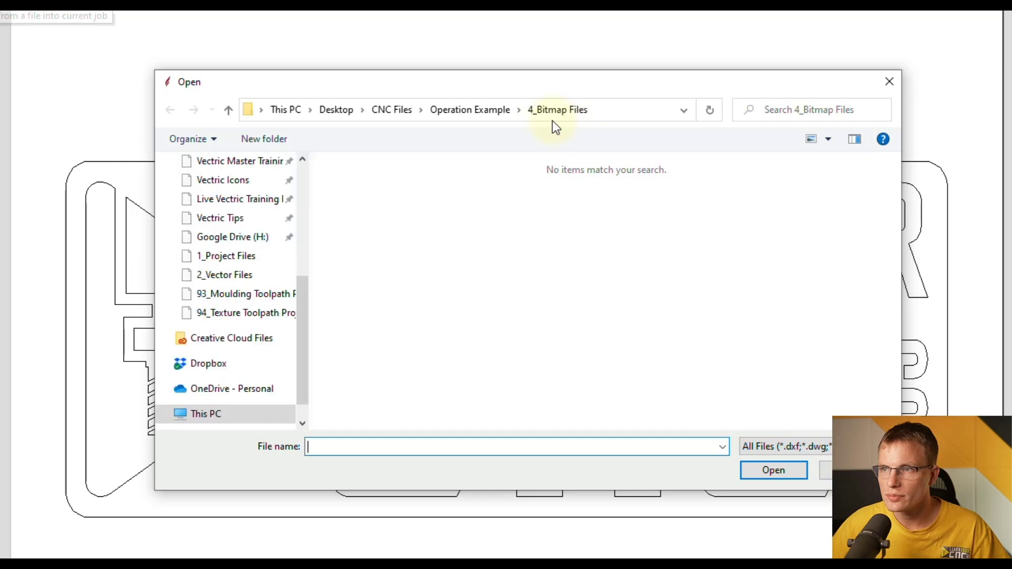
click(460, 105)
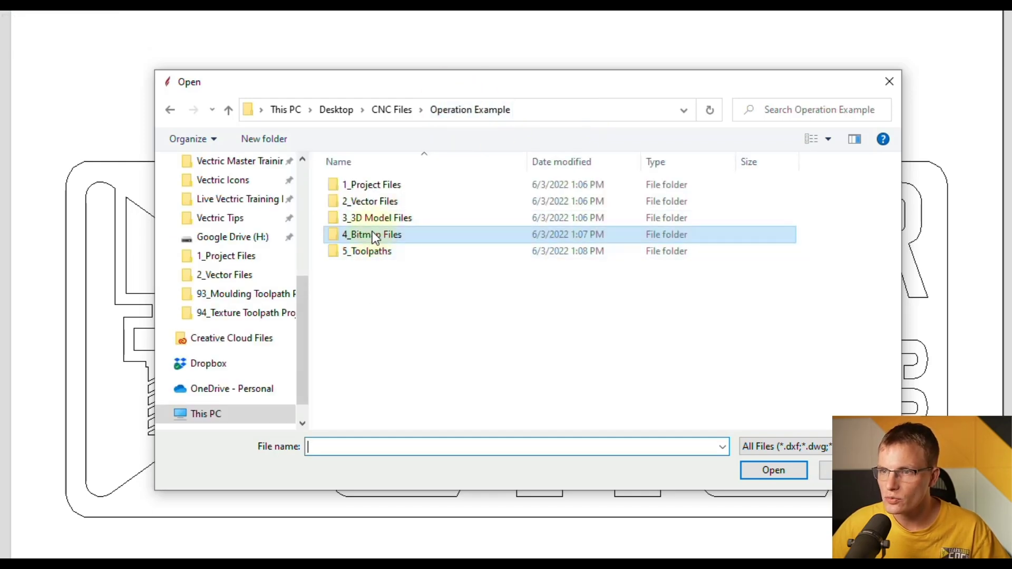
double_click(365, 202)
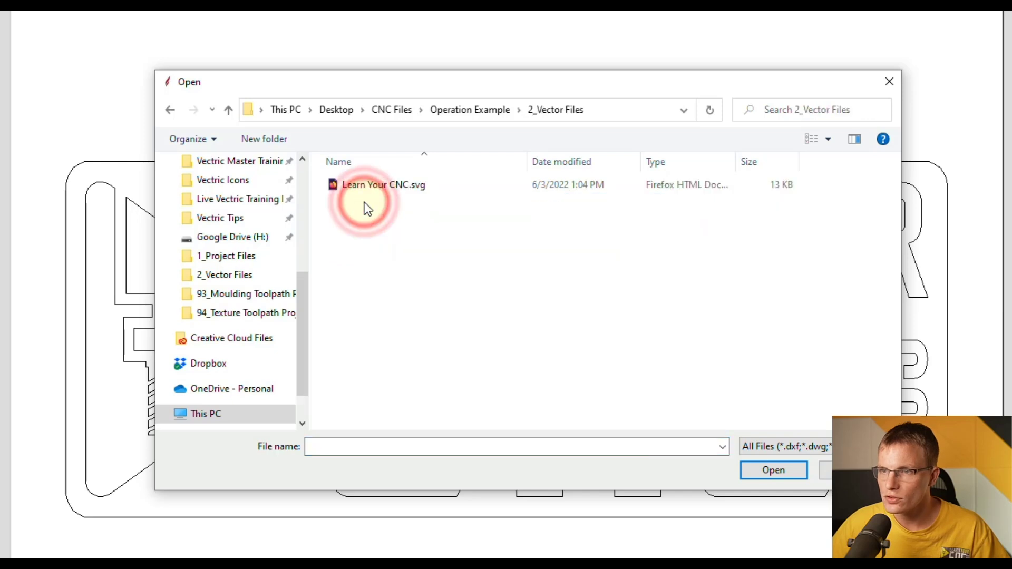
click(388, 186)
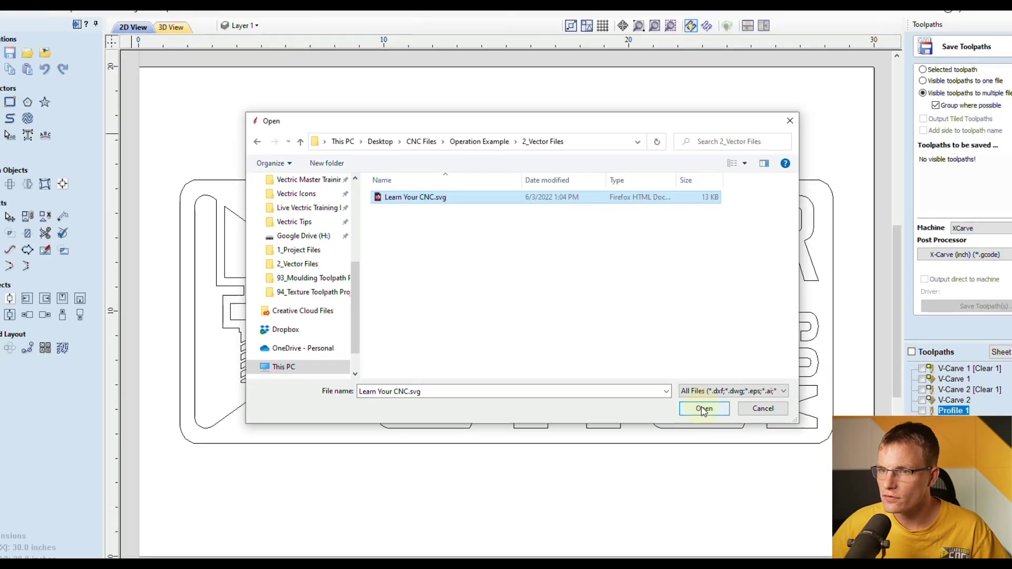
click(772, 470)
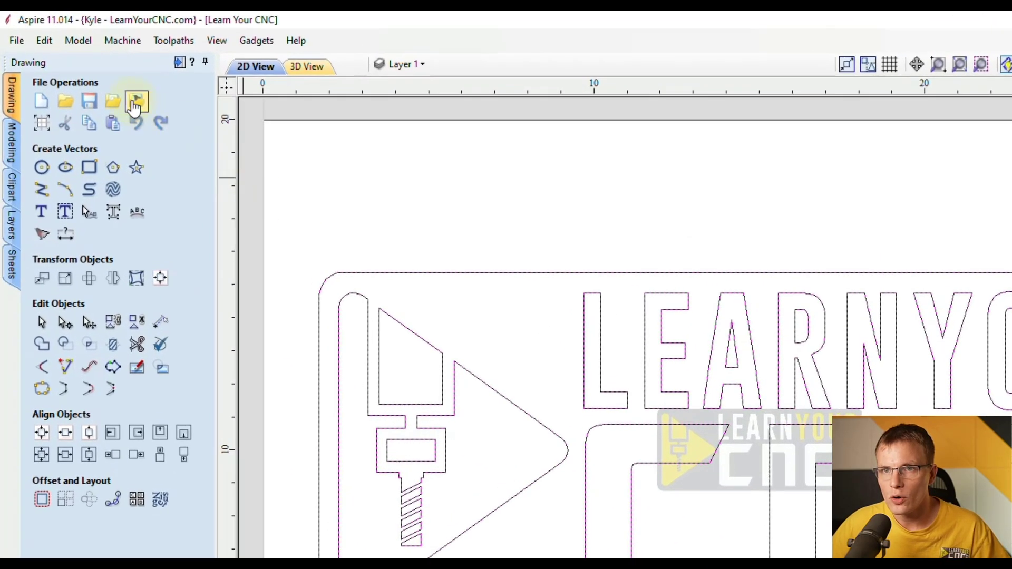
Import Learn_Your_CNC_logo.png straight from 4_Bitmap Files, where the dialog now opens.
click(136, 103)
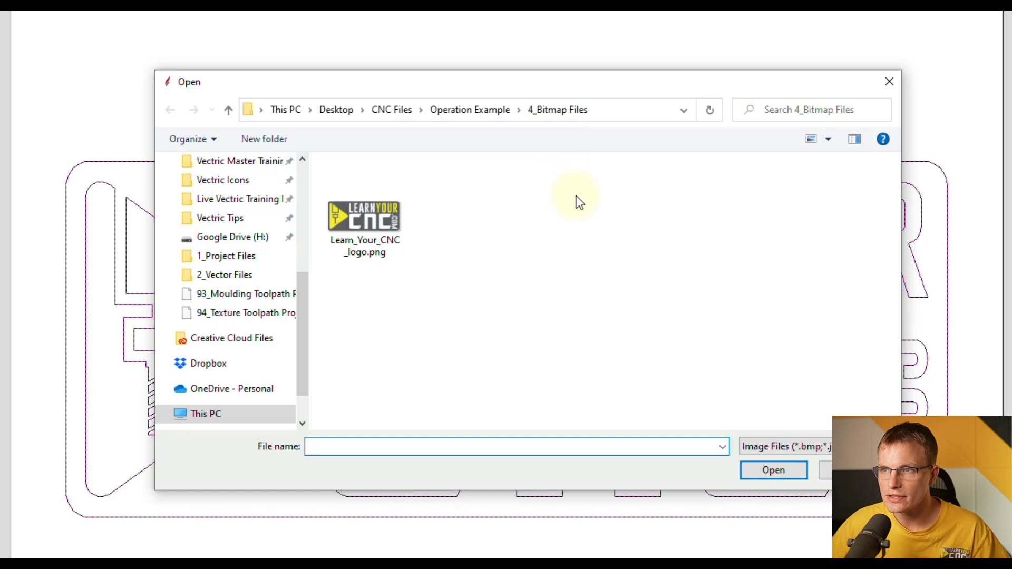
double_click(363, 208)
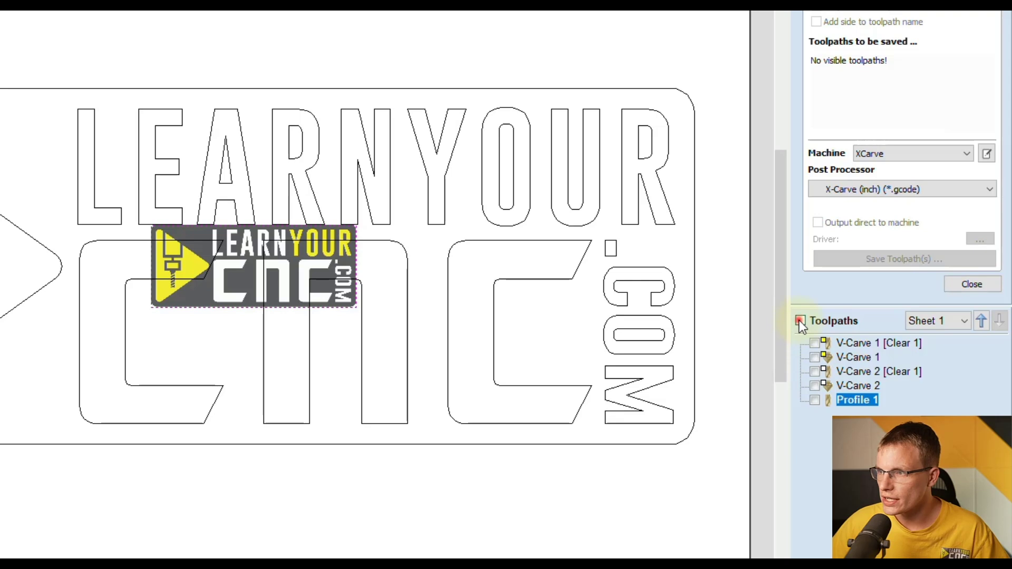
Save all visible toolpaths as X-Carve gcode into Operation Example's 5_Toolpaths folder.
click(800, 321)
click(861, 259)
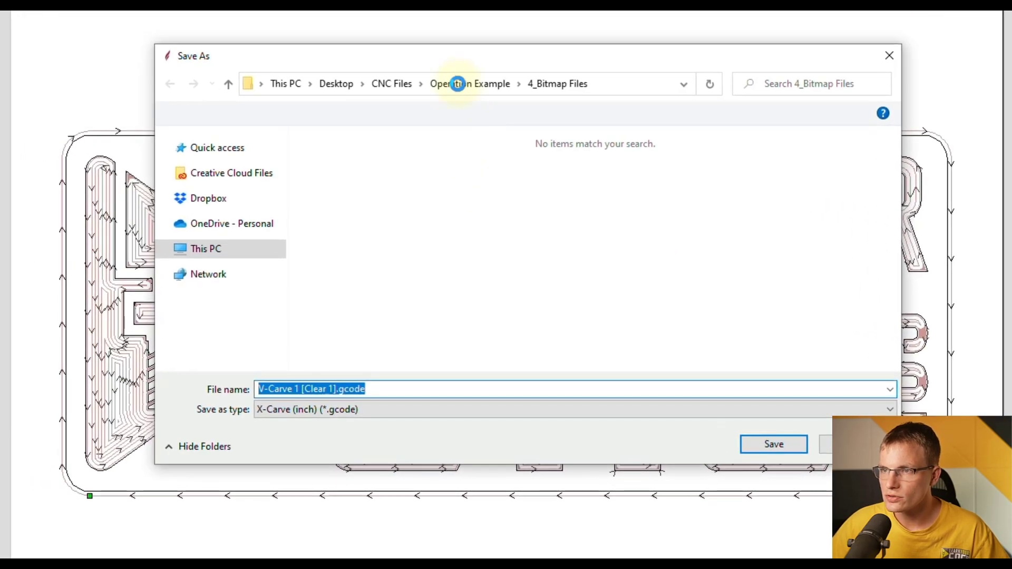
click(460, 83)
click(349, 225)
double_click(349, 226)
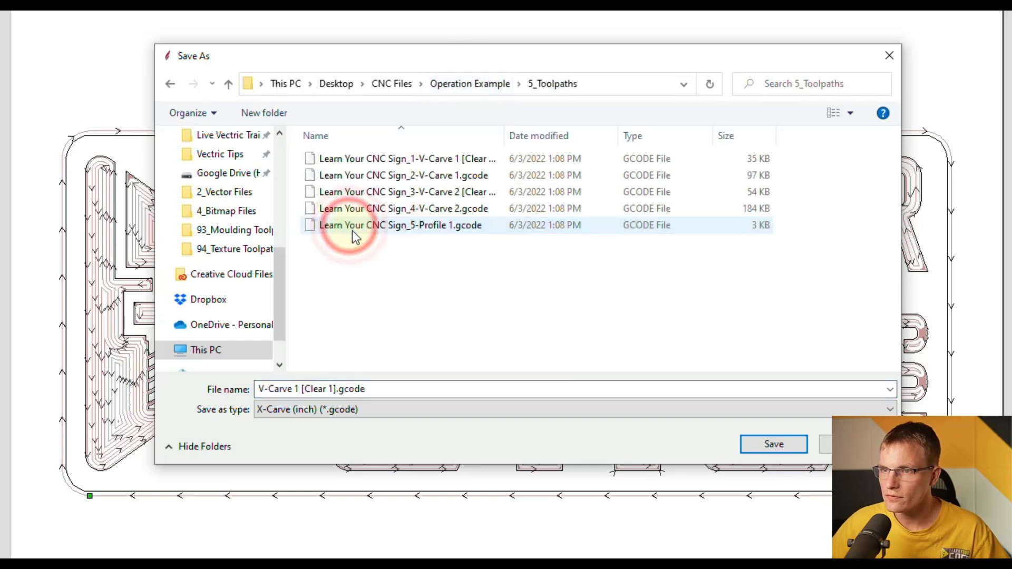
click(773, 444)
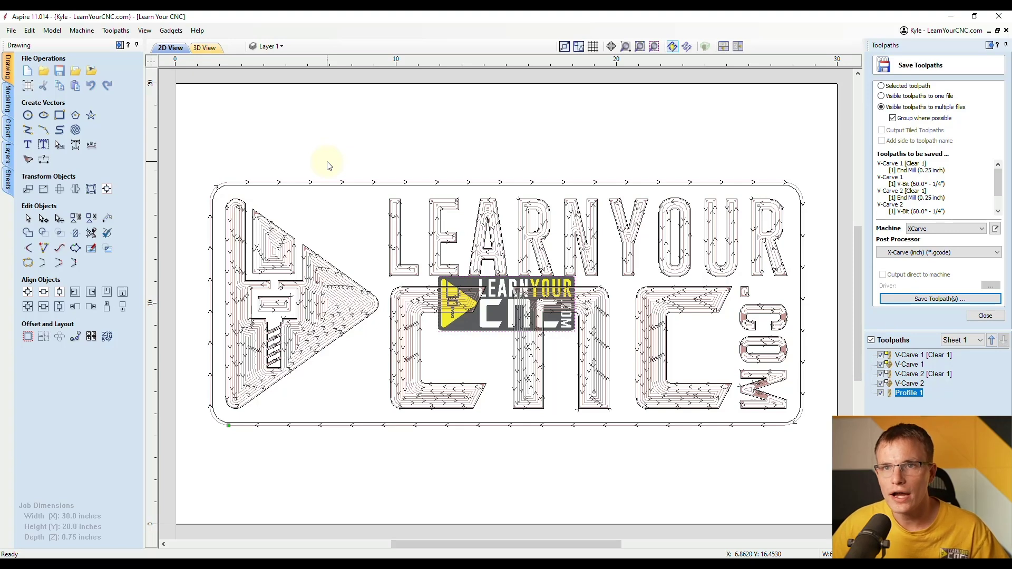
click(75, 73)
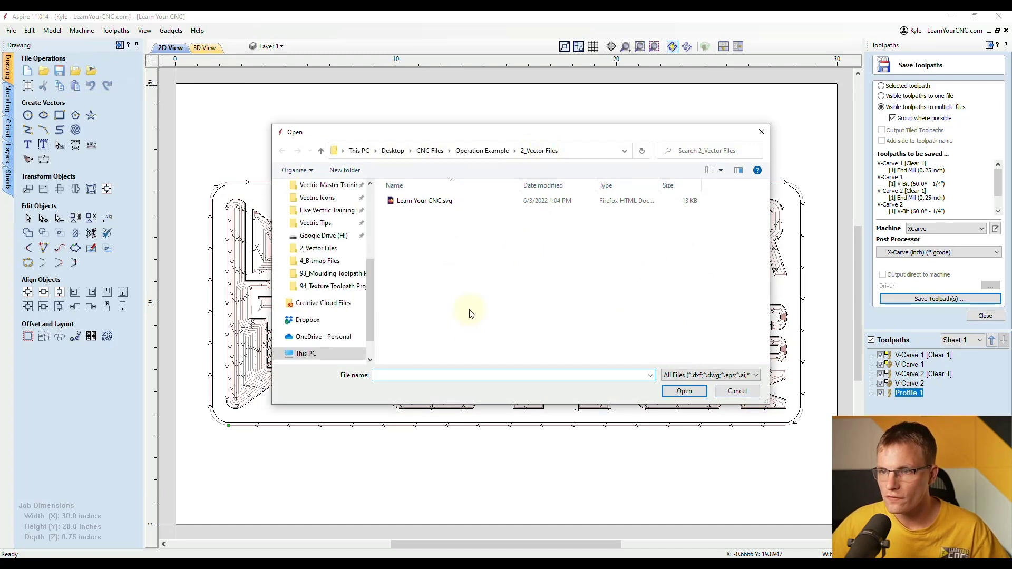
click(737, 390)
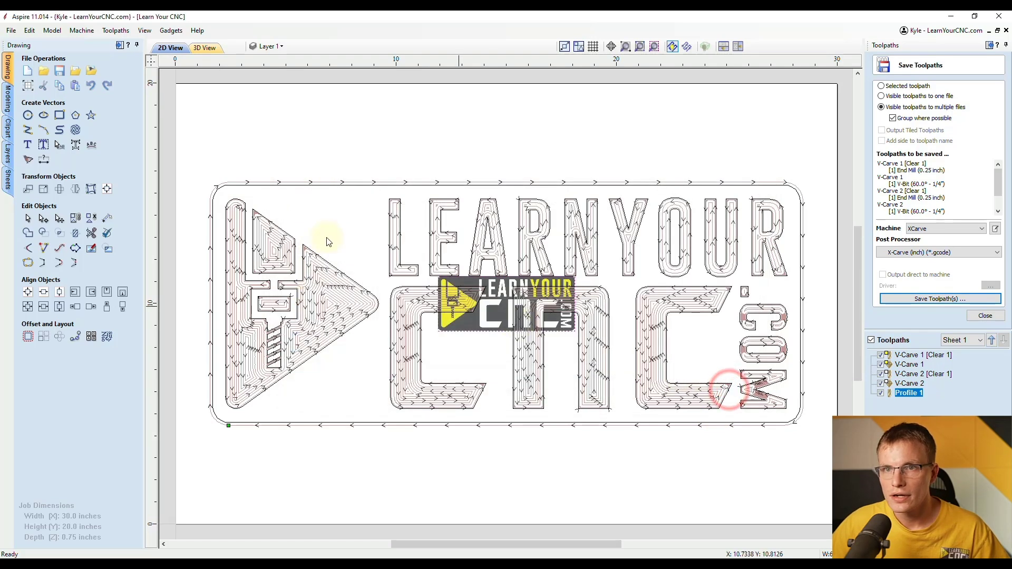
click(91, 72)
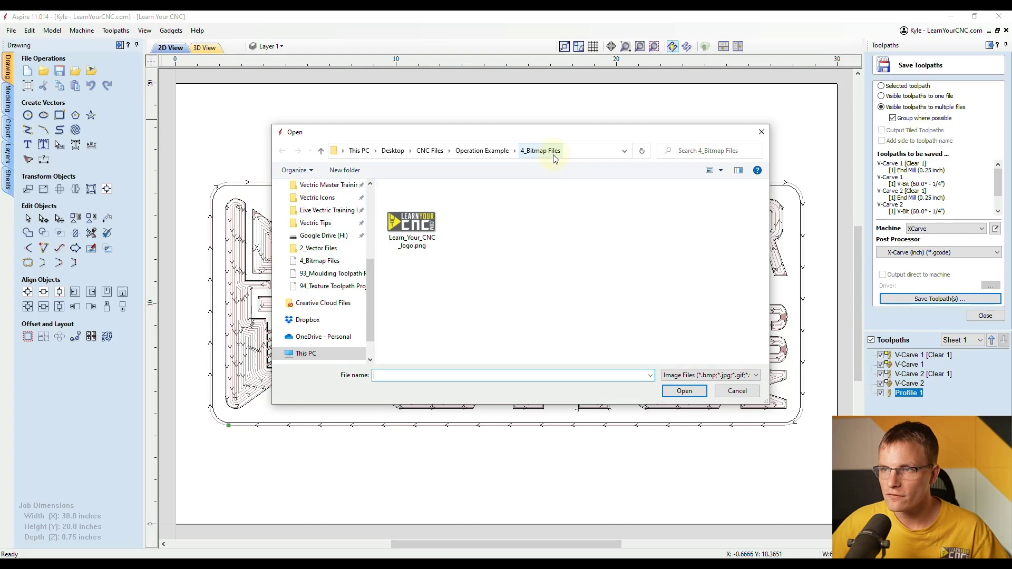
click(690, 391)
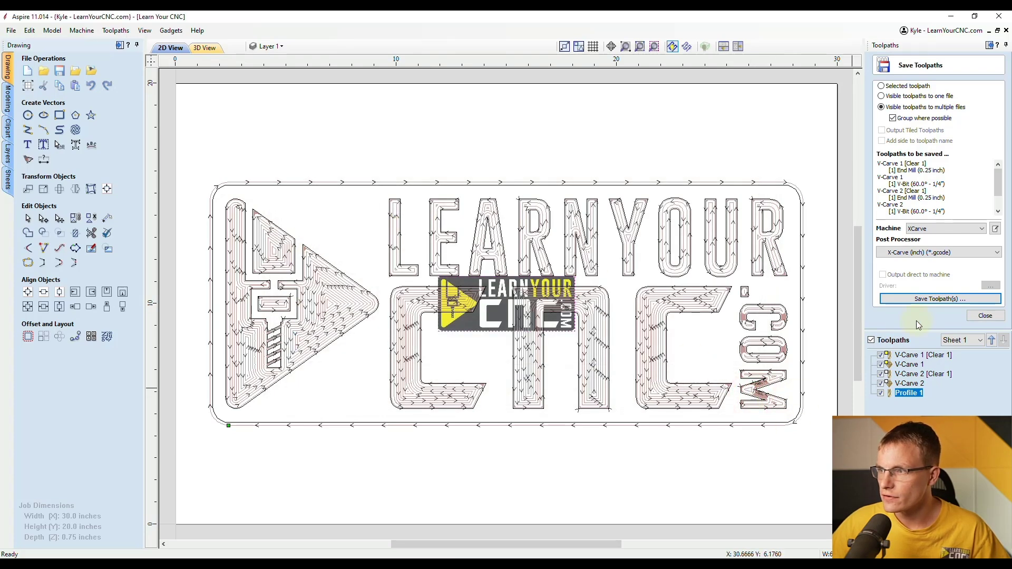
click(921, 299)
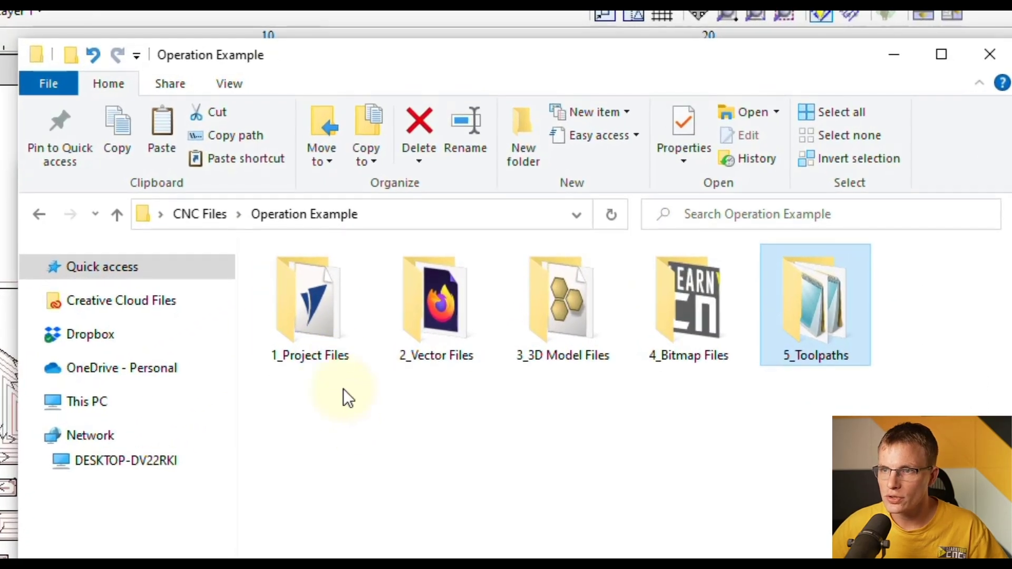
Open 1_Project Files, then climb through Operation Example up to CNC Files and select Project Example.
click(418, 231)
double_click(330, 346)
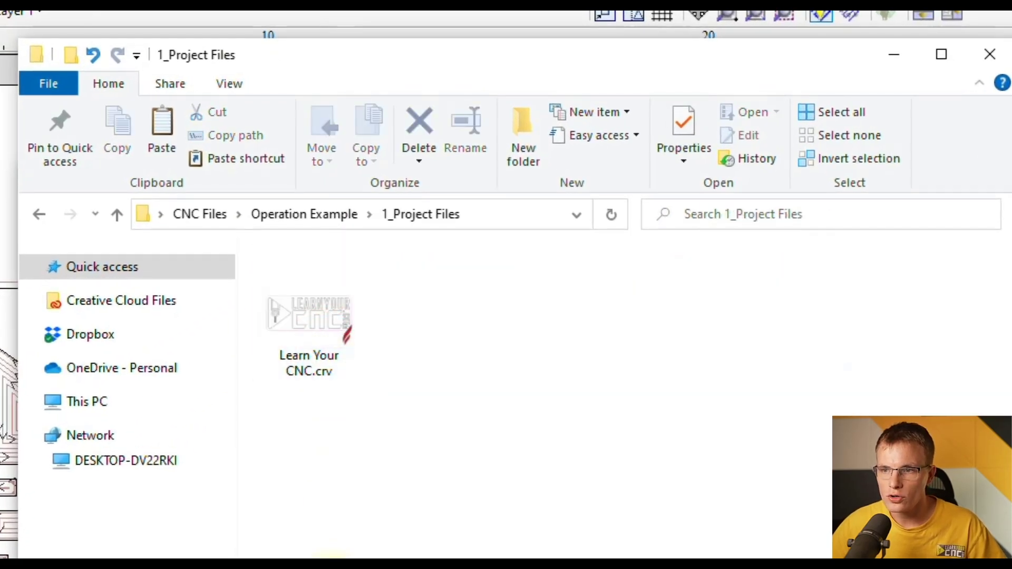
click(321, 216)
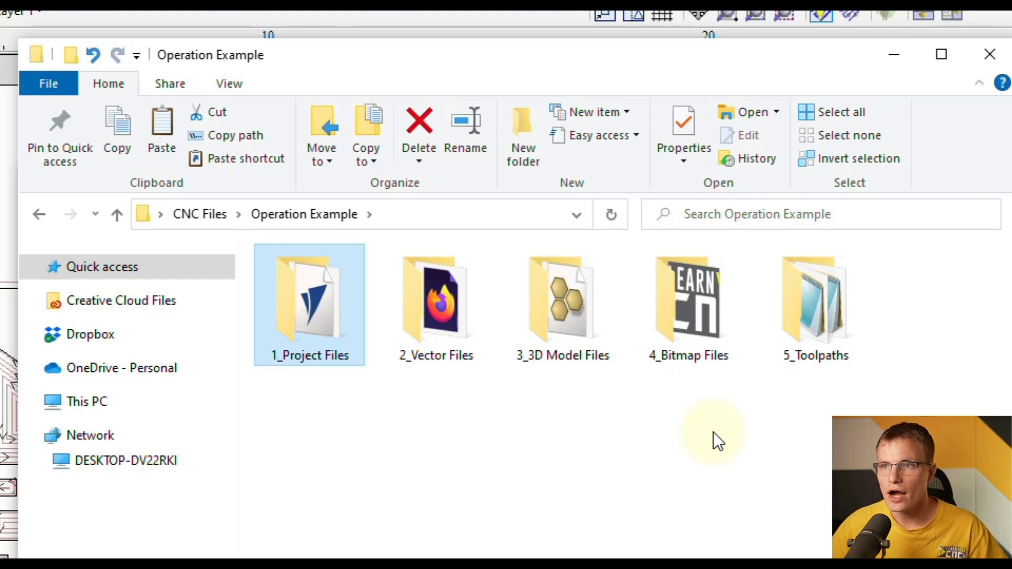
click(216, 220)
click(426, 328)
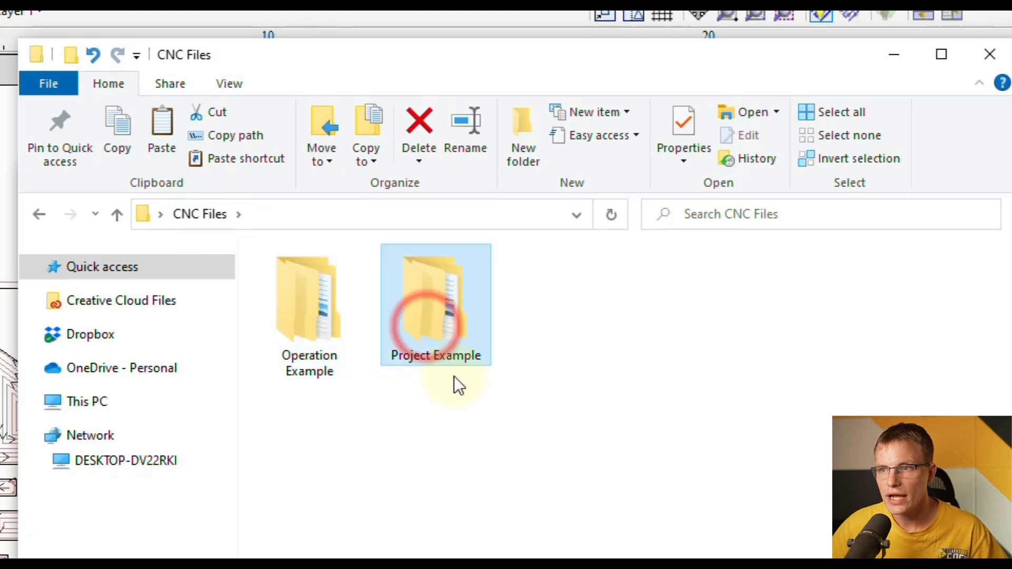
Browse into Project Example's Learn Your CNC Sign folder, then return to Project Example.
double_click(428, 331)
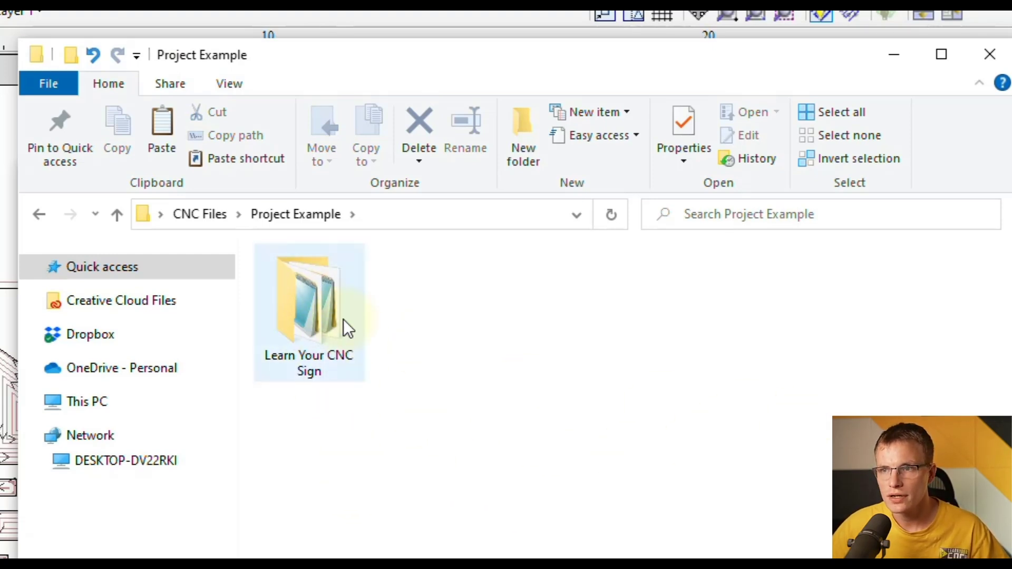
double_click(307, 327)
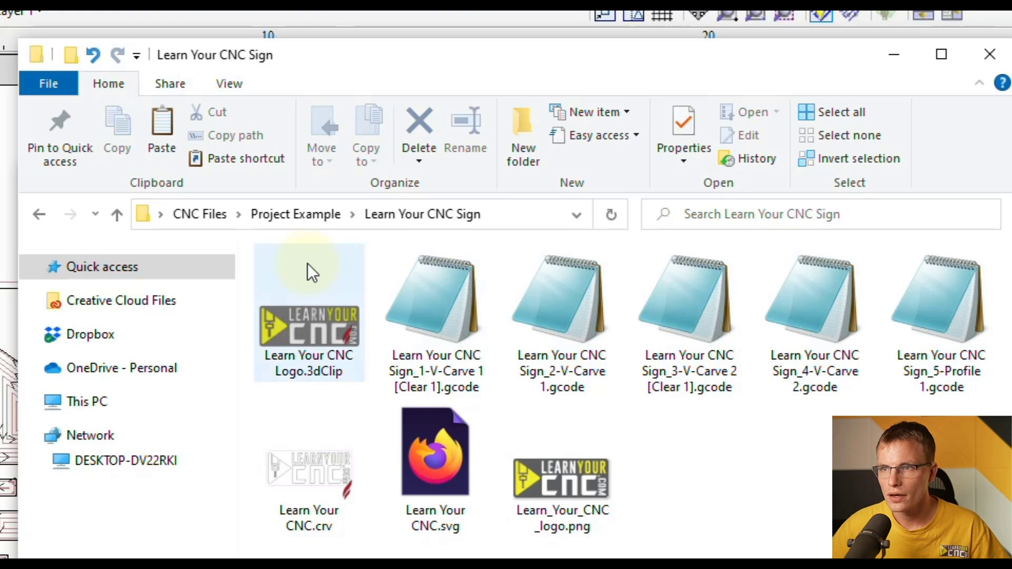
click(293, 217)
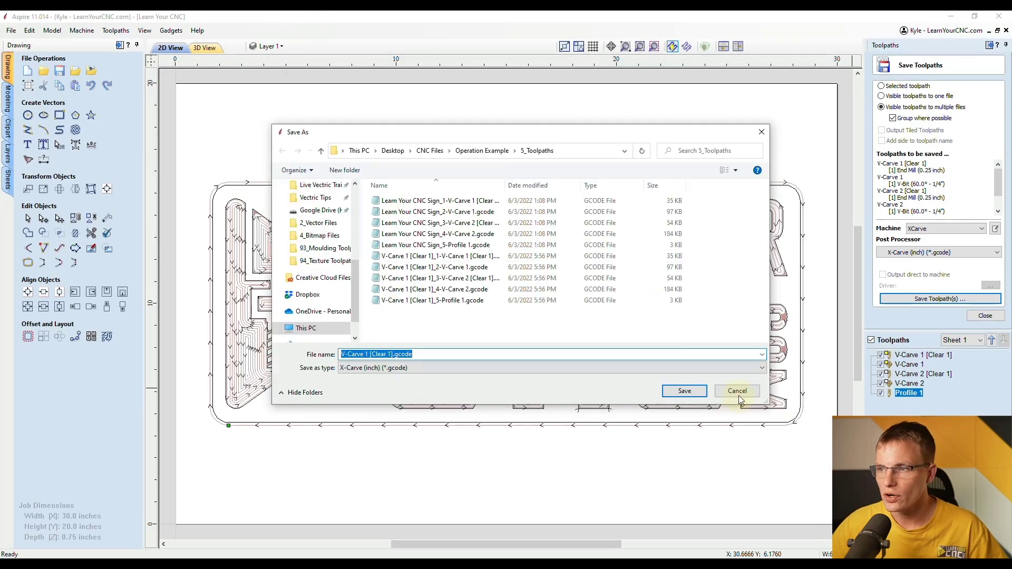
Close the open save dialog, then change File Dialog Default from Operation to Job and confirm.
click(738, 394)
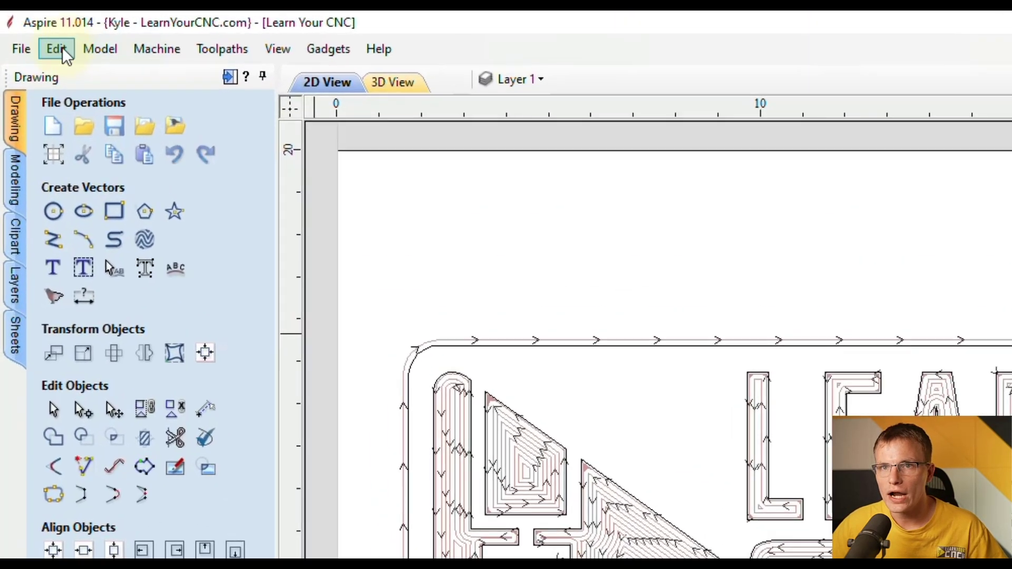
click(62, 47)
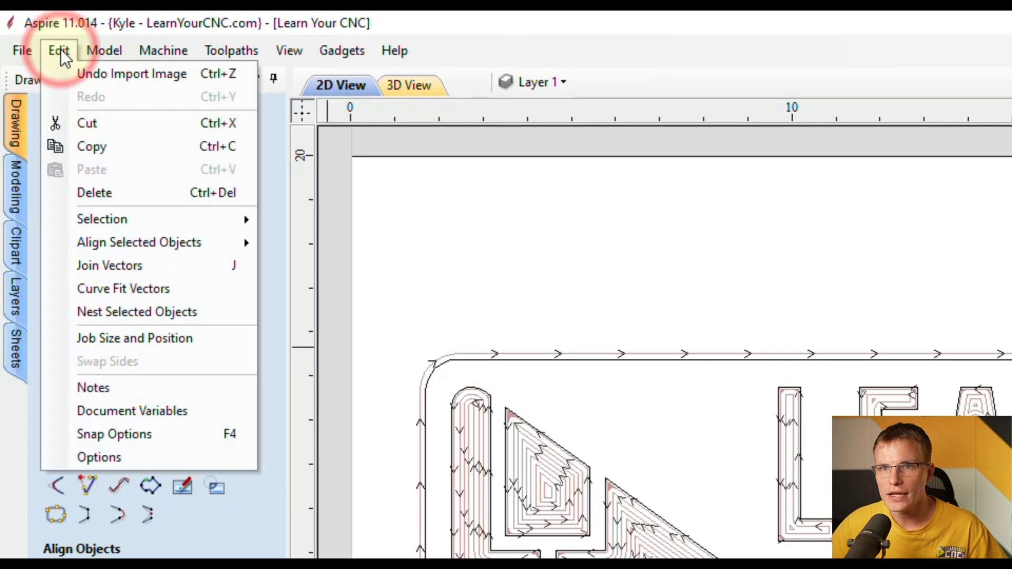
click(106, 436)
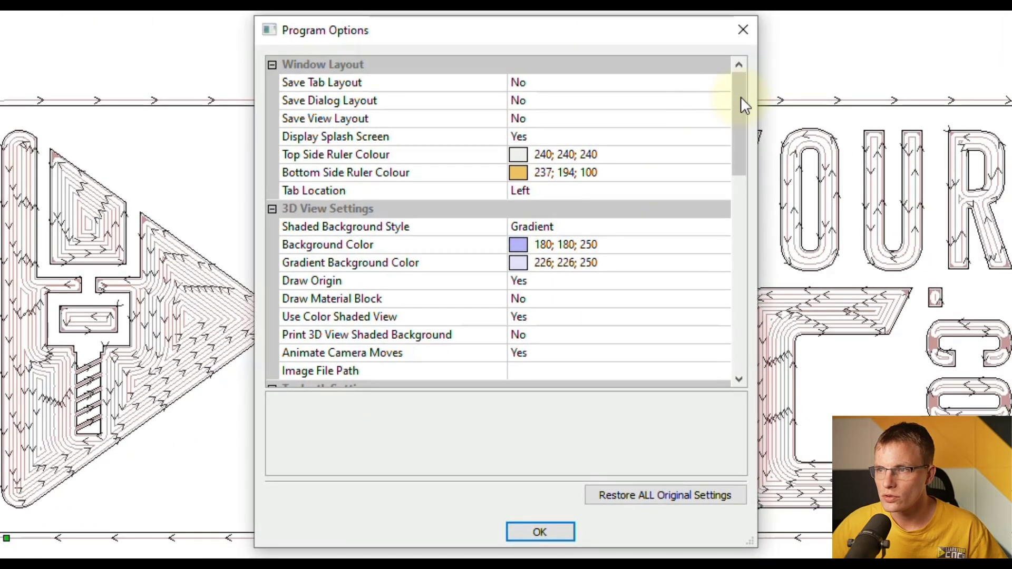
drag(739, 100, 742, 302)
click(292, 243)
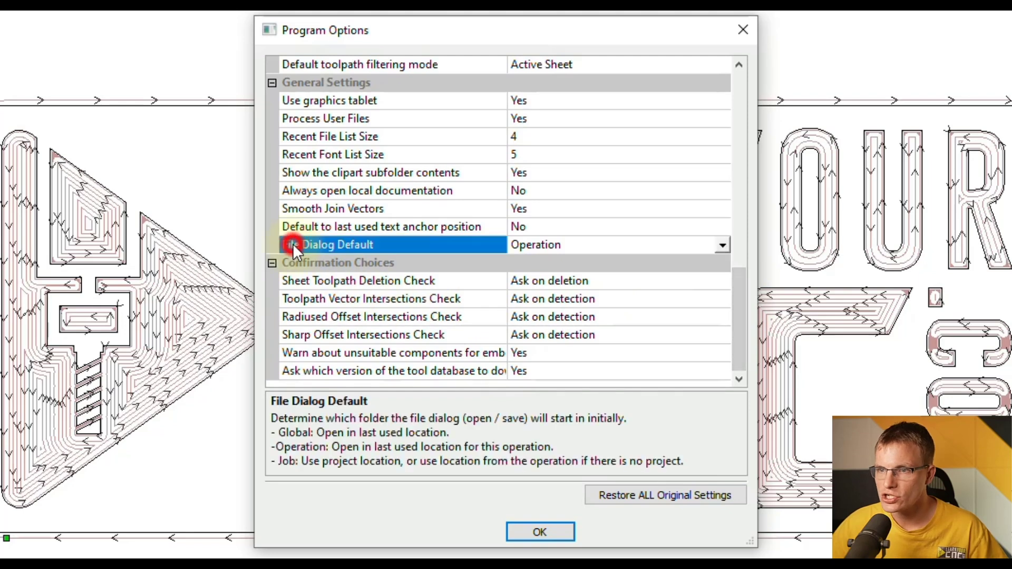
click(722, 246)
click(525, 297)
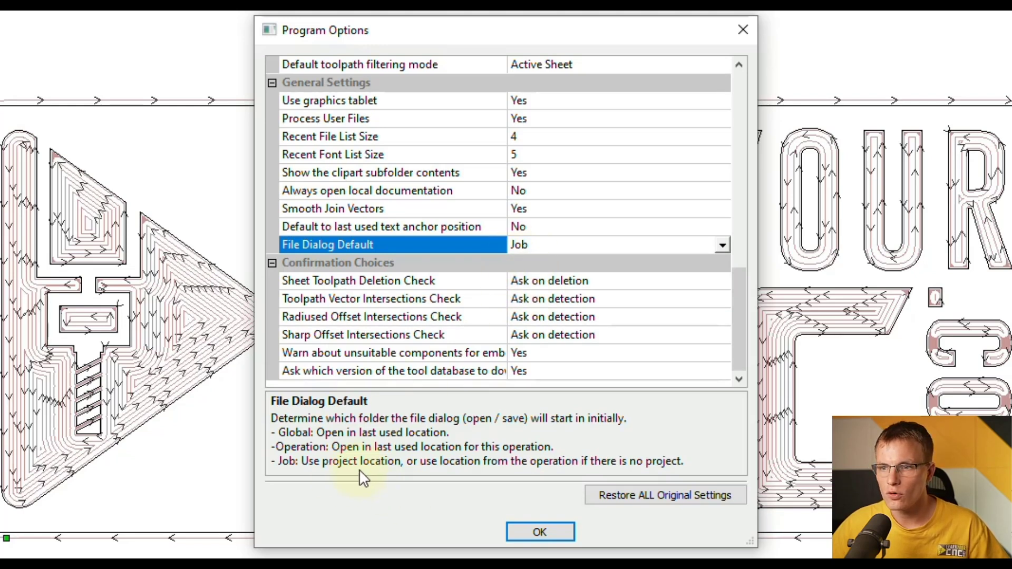
click(539, 531)
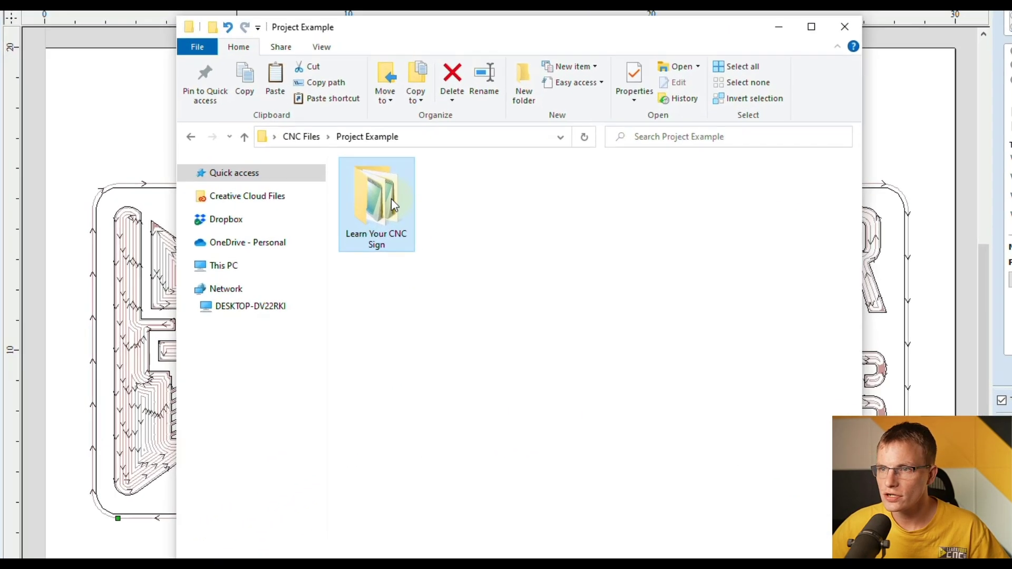
Load Learn Your CNC.crv from the Learn Your CNC Sign folder, then check the Open dialog's starting folder.
double_click(414, 202)
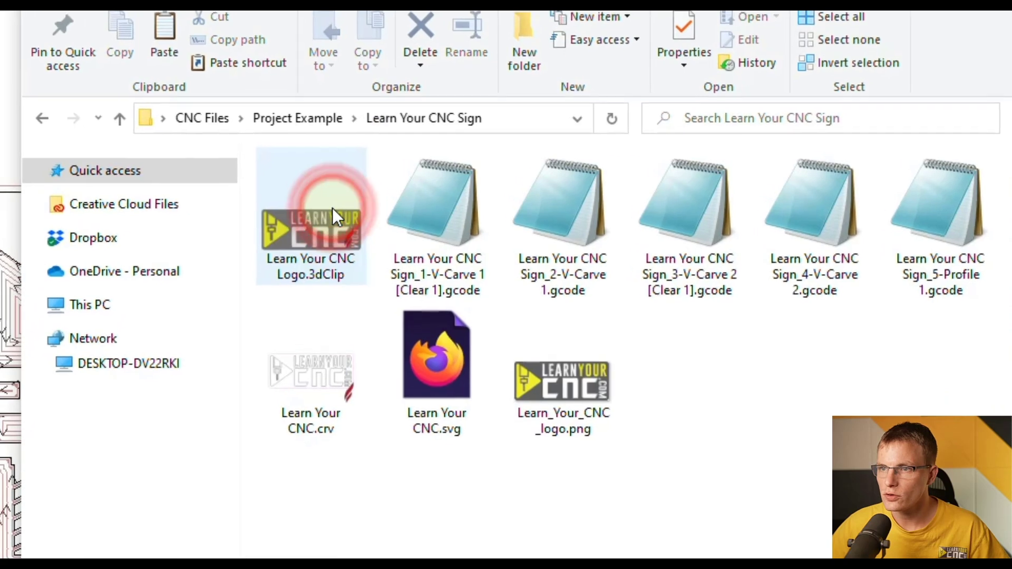
click(308, 371)
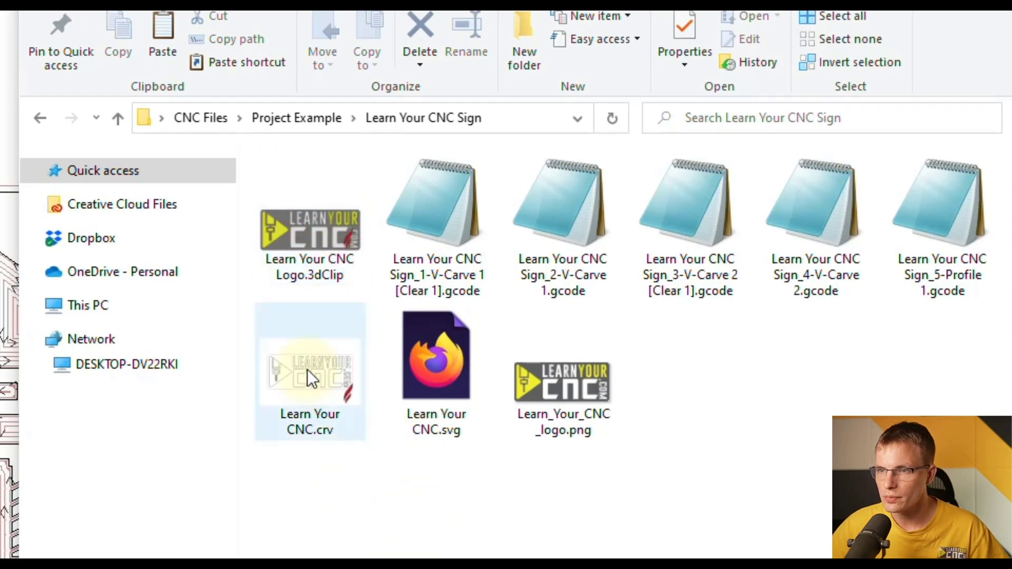
double_click(307, 370)
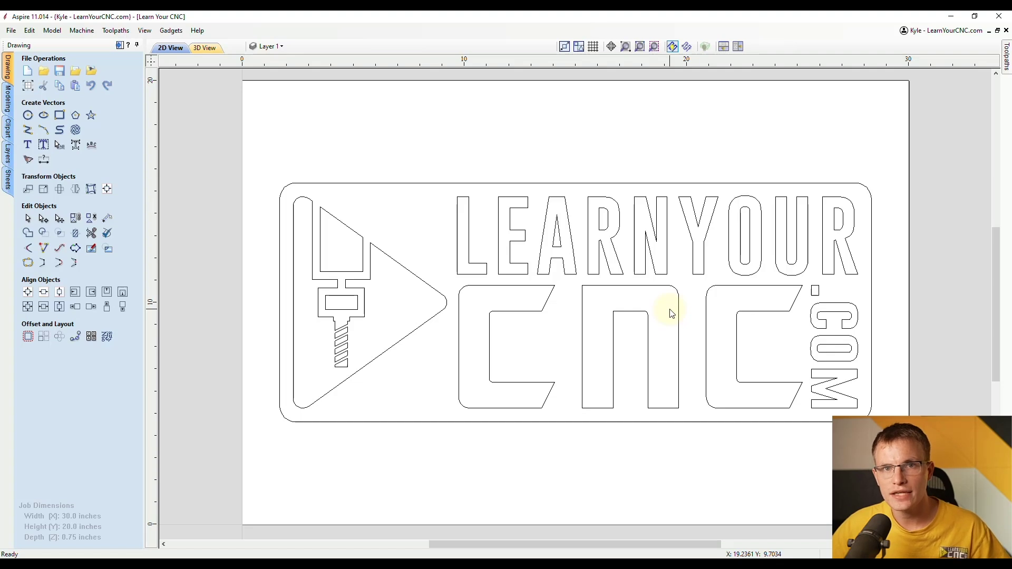
click(74, 74)
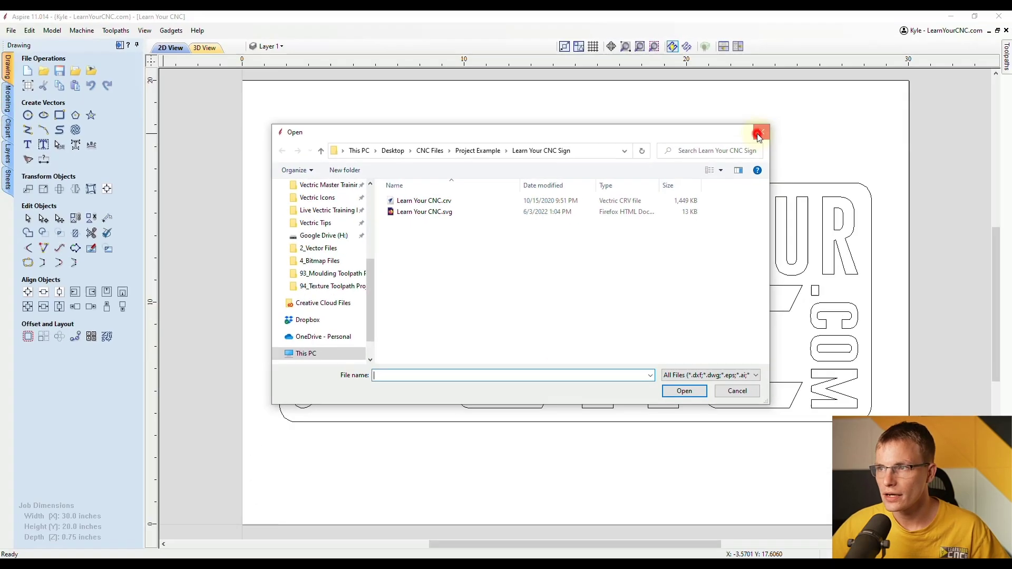
click(850, 86)
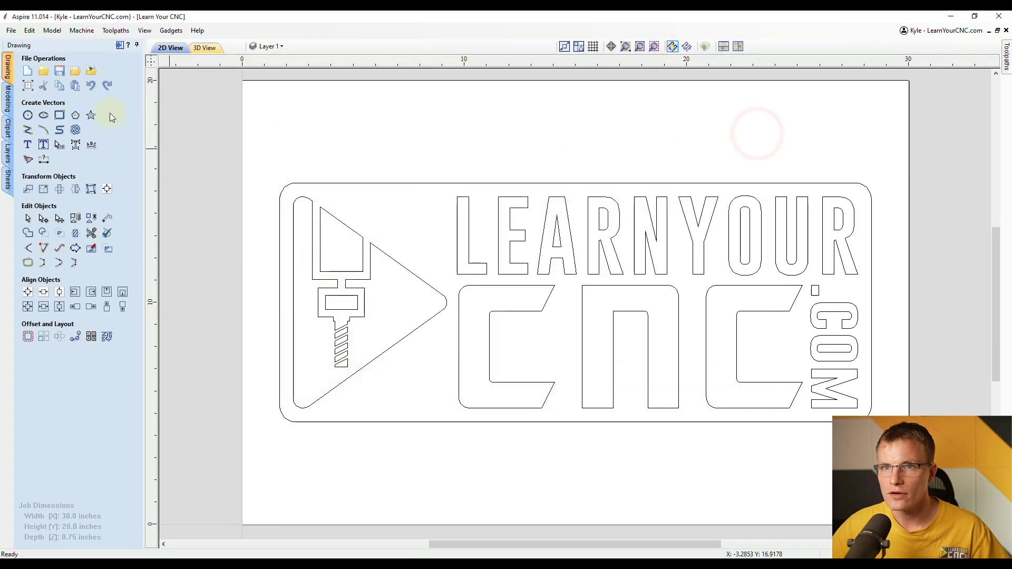
click(91, 71)
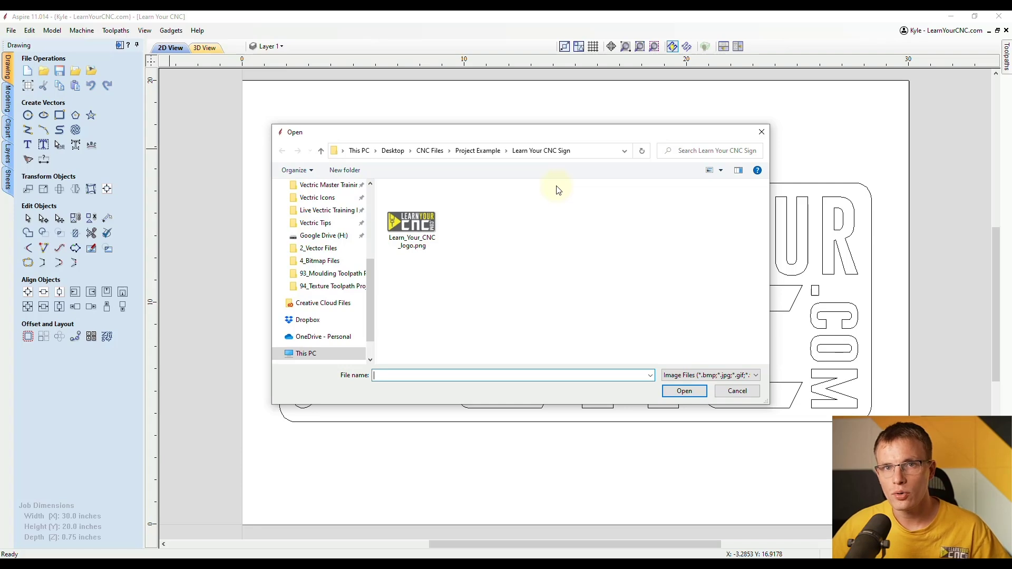
click(761, 133)
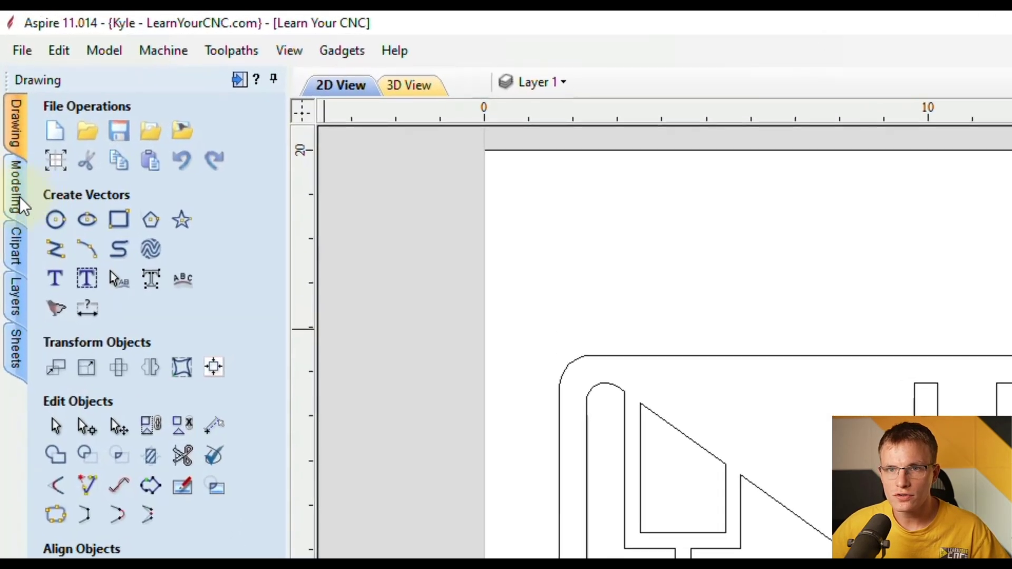
Swap the Modeling tools for the Toolpaths panel on the left side.
click(9, 103)
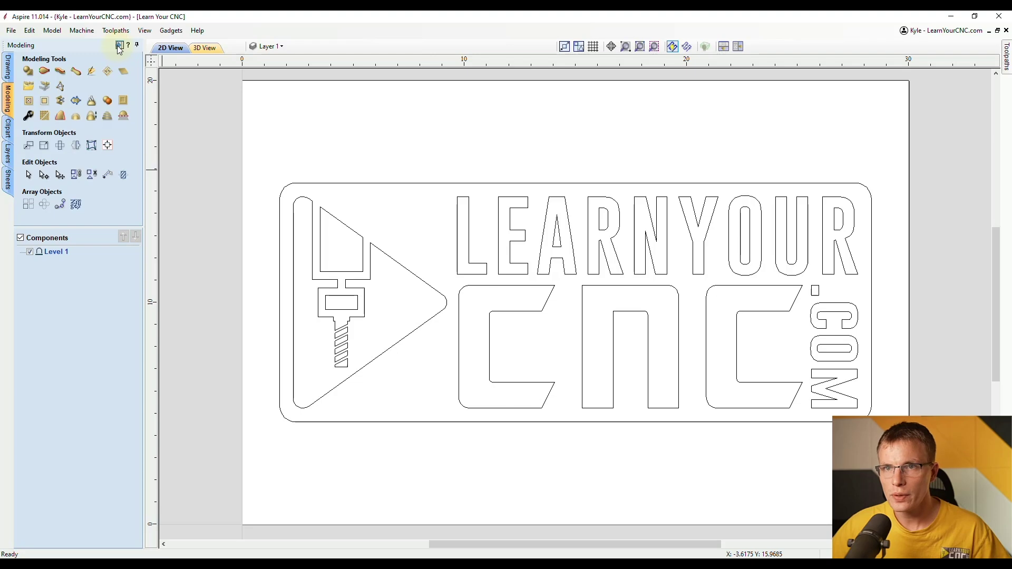
click(120, 47)
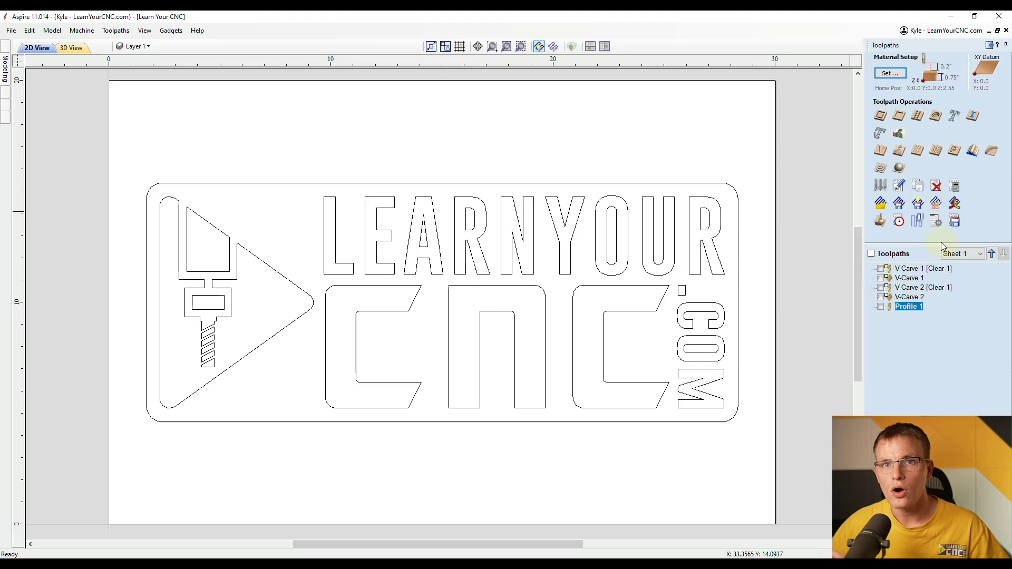
Confirm File Dialog Default still reads Job in Options, then go up to the CNC Files folder.
click(30, 30)
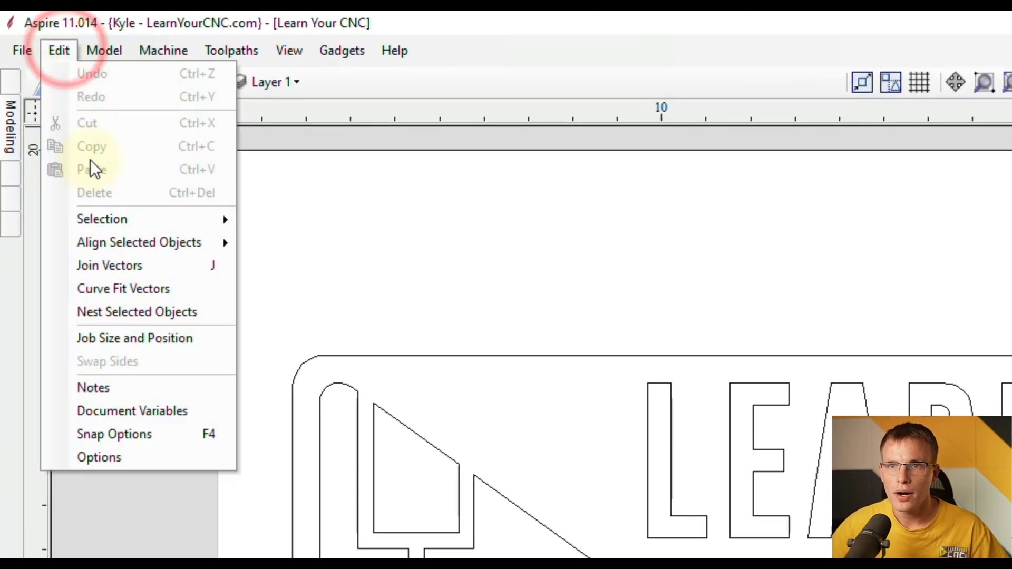
click(135, 457)
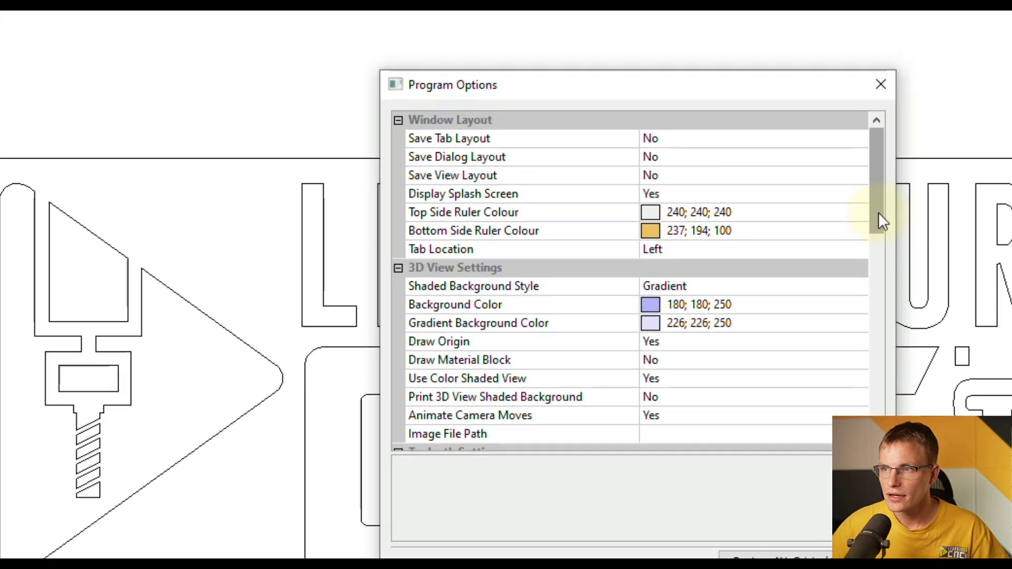
drag(879, 216, 886, 421)
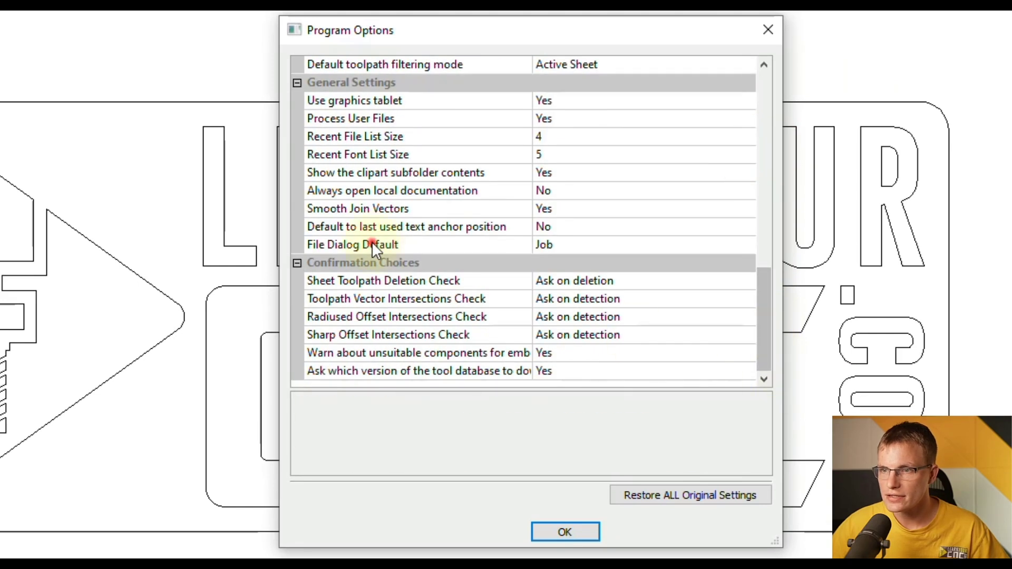
click(372, 243)
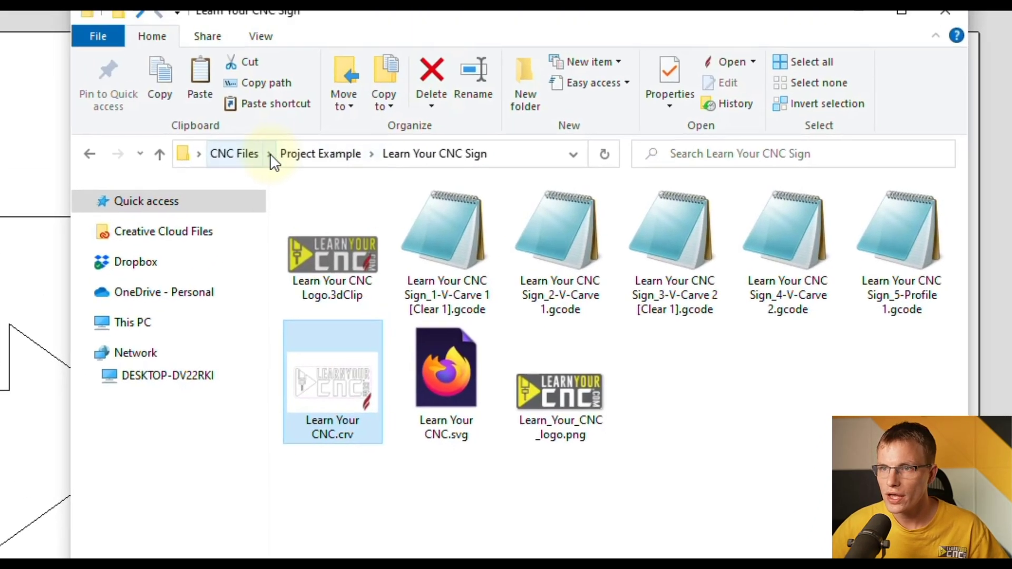
click(247, 187)
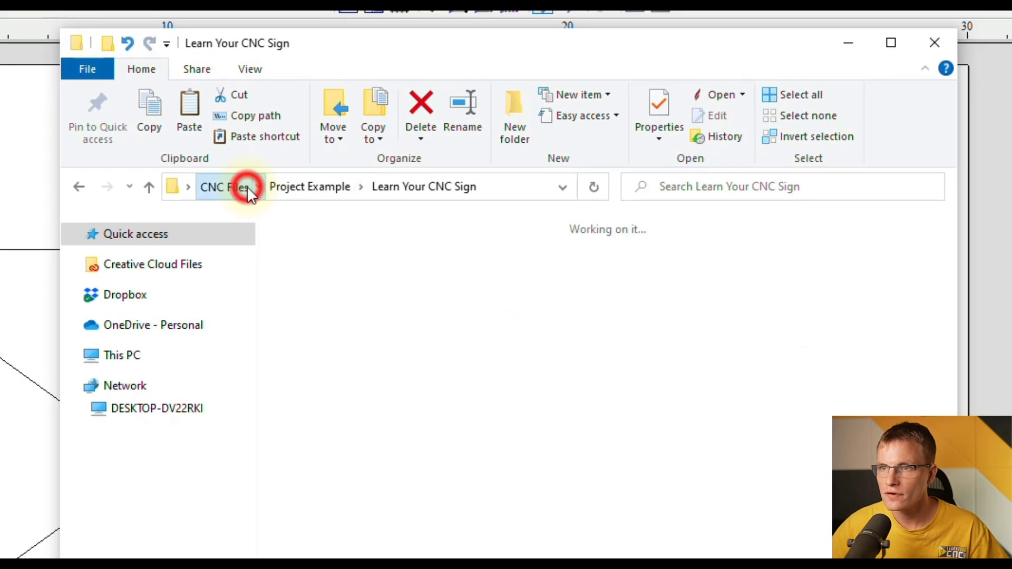
double_click(317, 275)
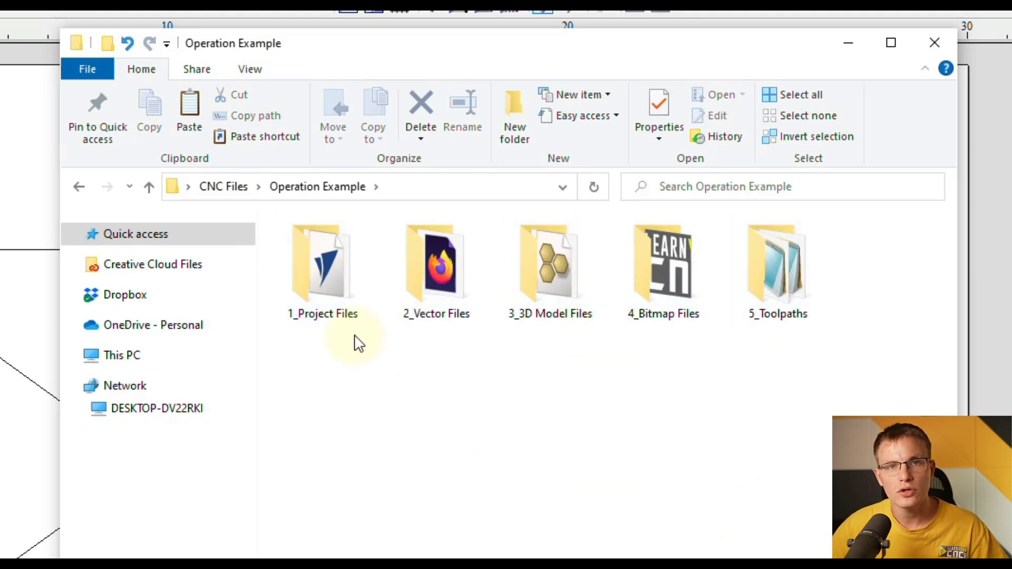
click(318, 323)
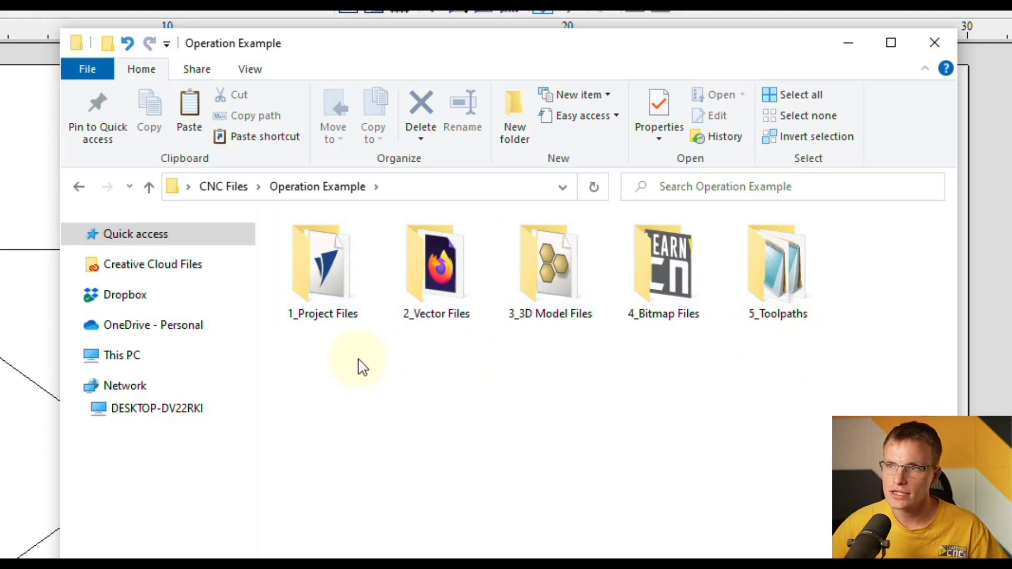
click(216, 185)
double_click(432, 277)
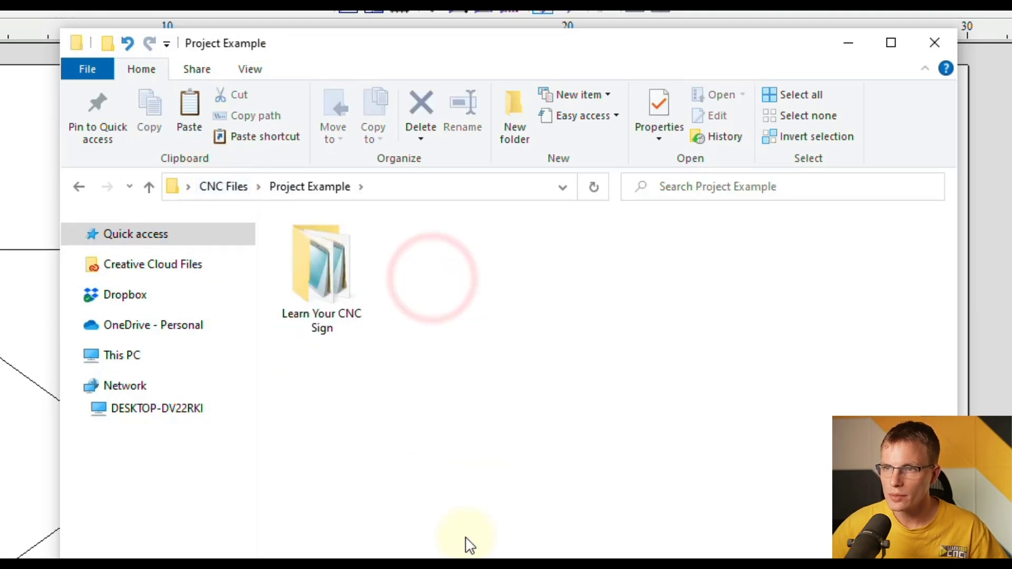
click(342, 317)
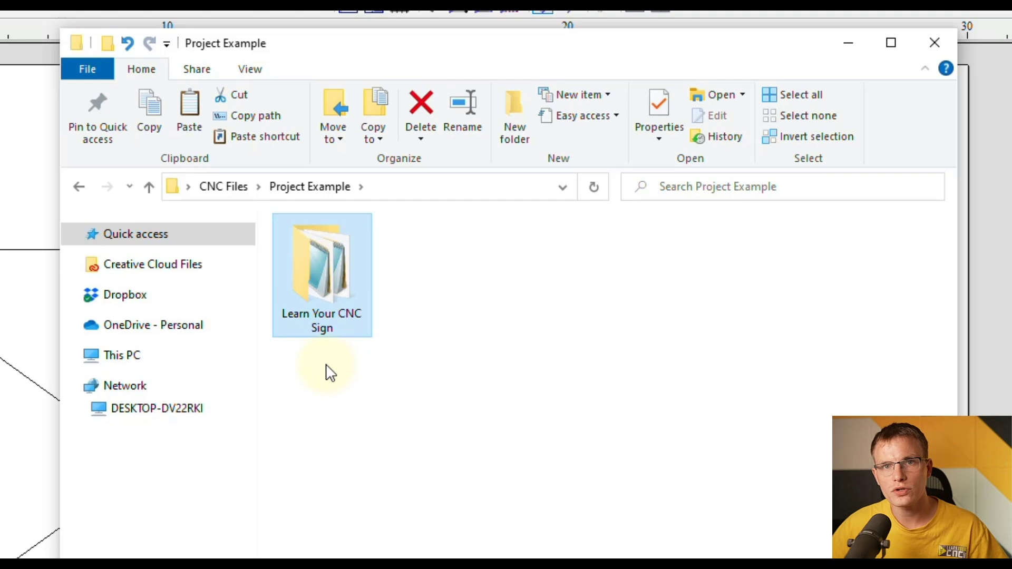
double_click(320, 282)
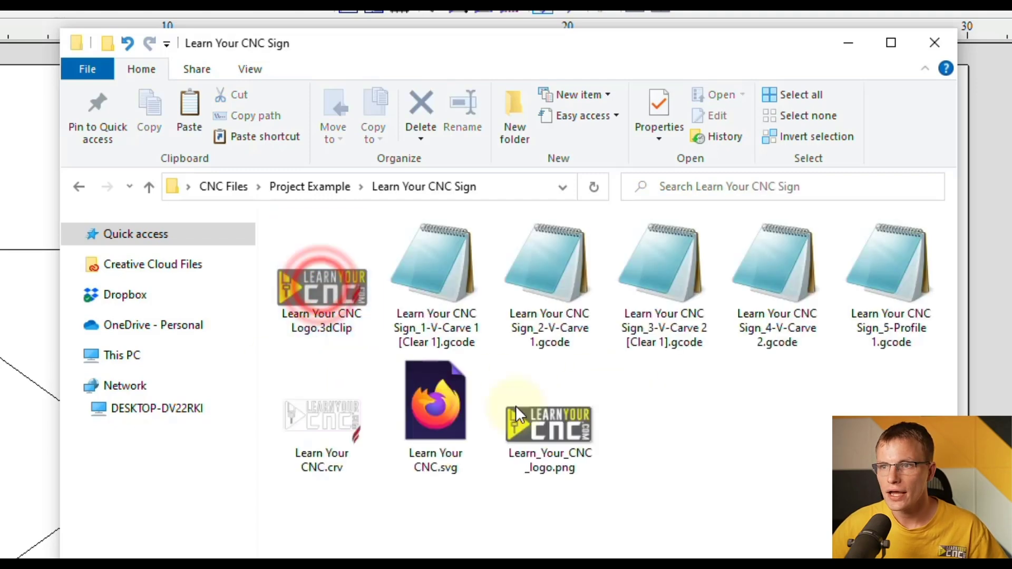